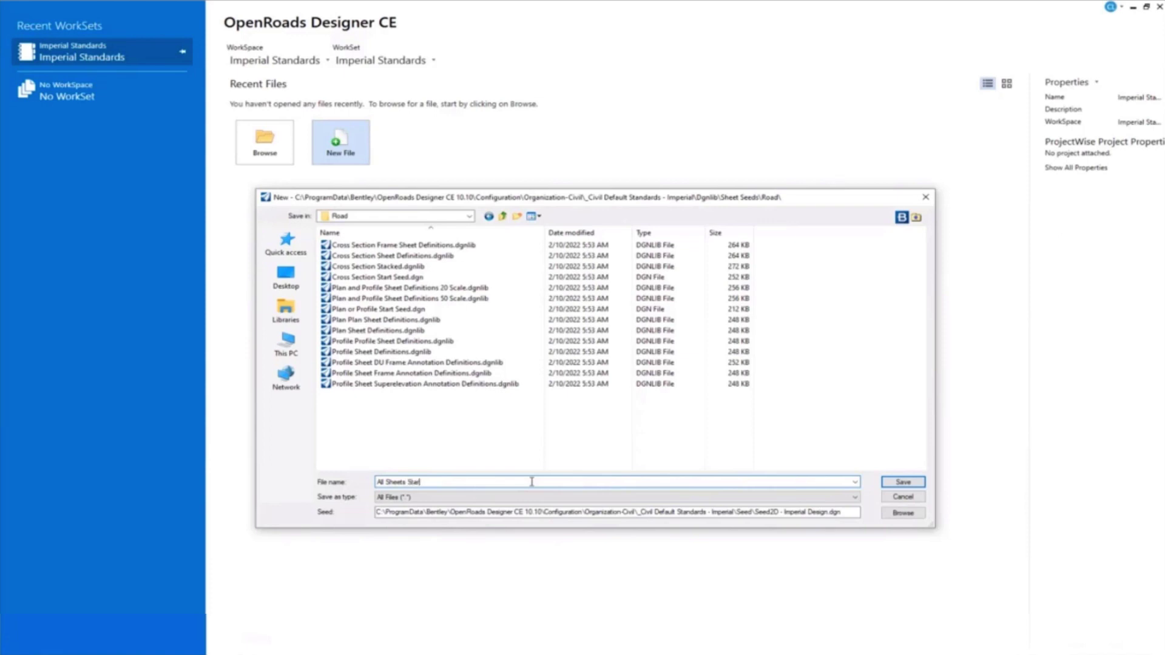
Save the new file as All Sheets Start File.dgnlib and check the Attributes ribbon group's items
text(File.dg)
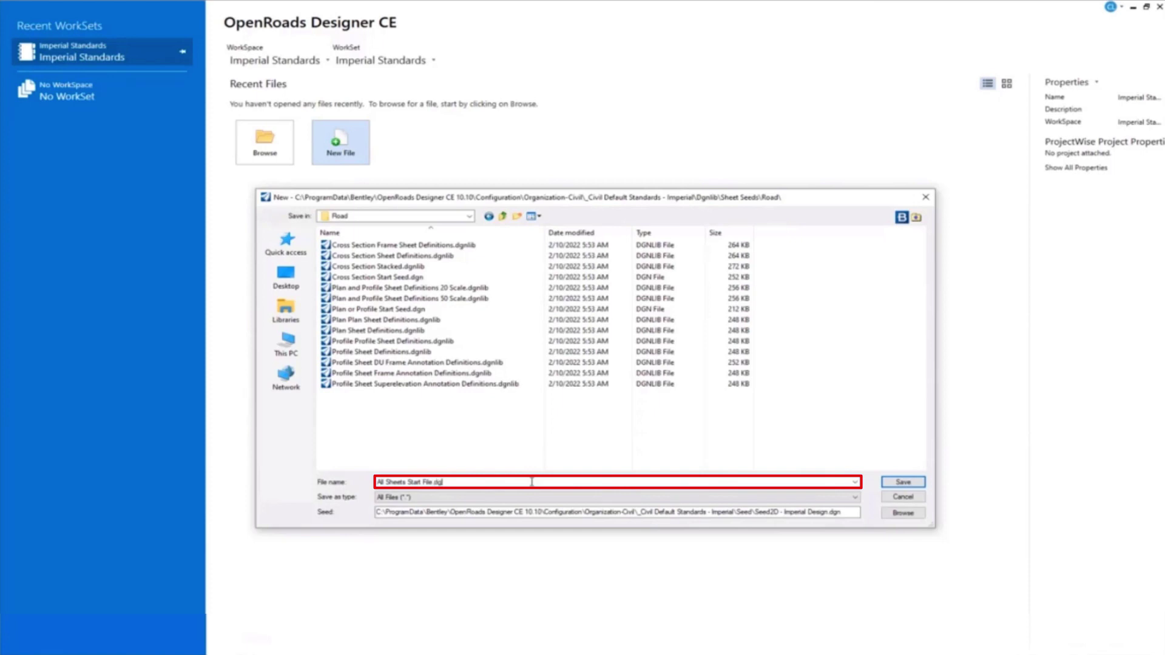
text(nlib)
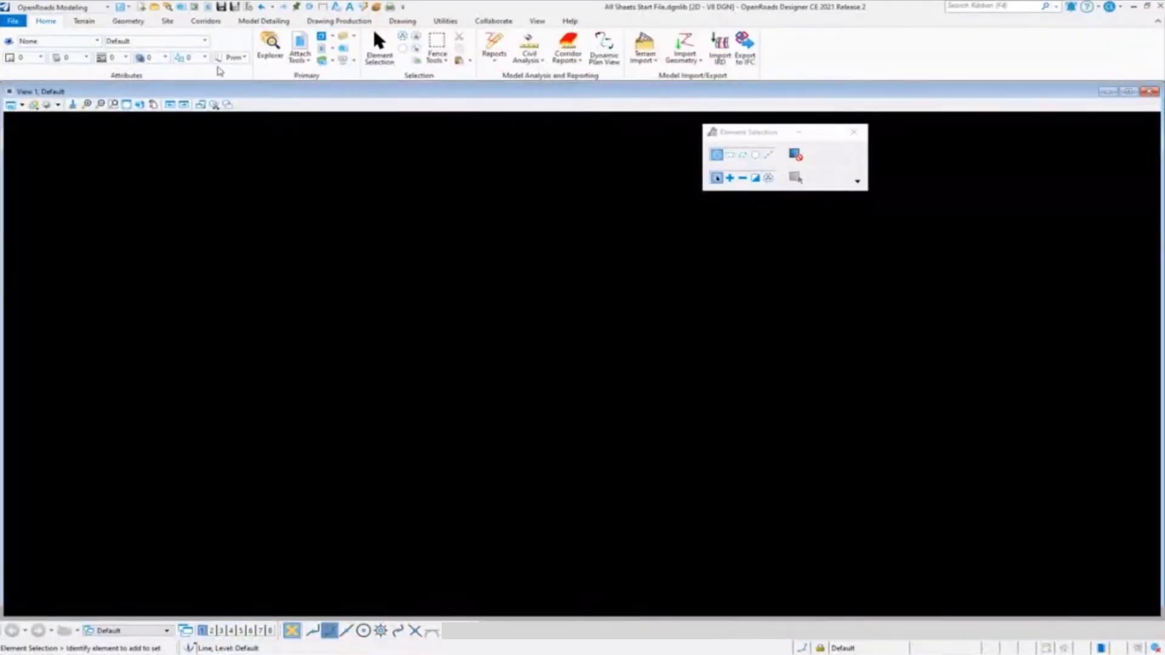
right_click(236, 64)
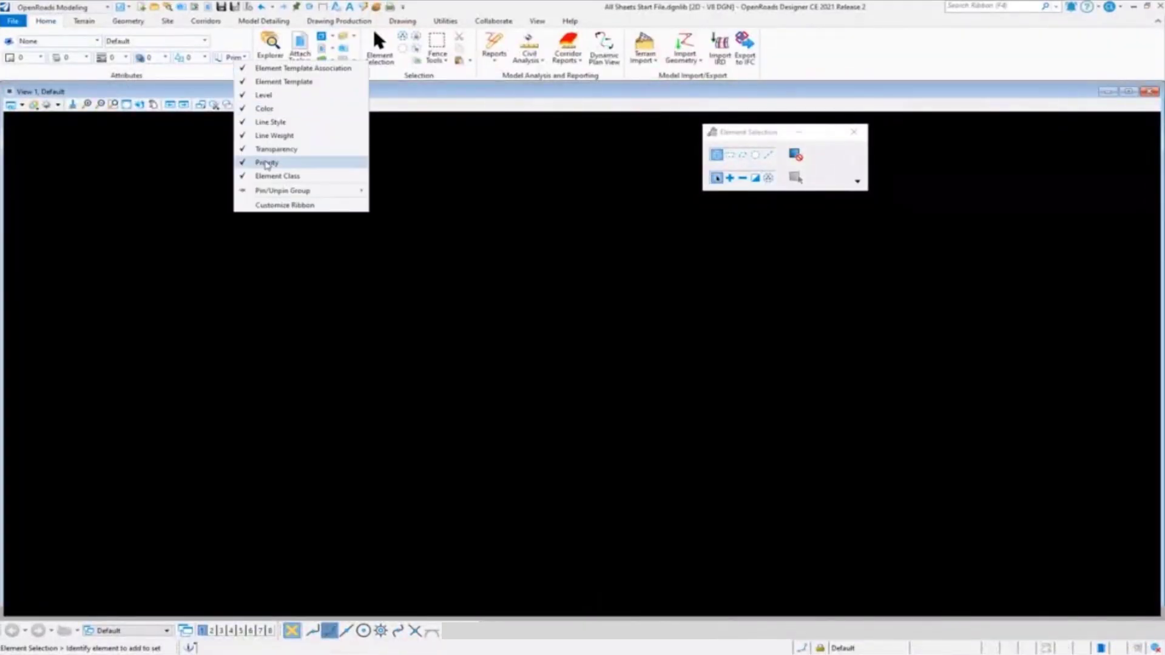
click(212, 77)
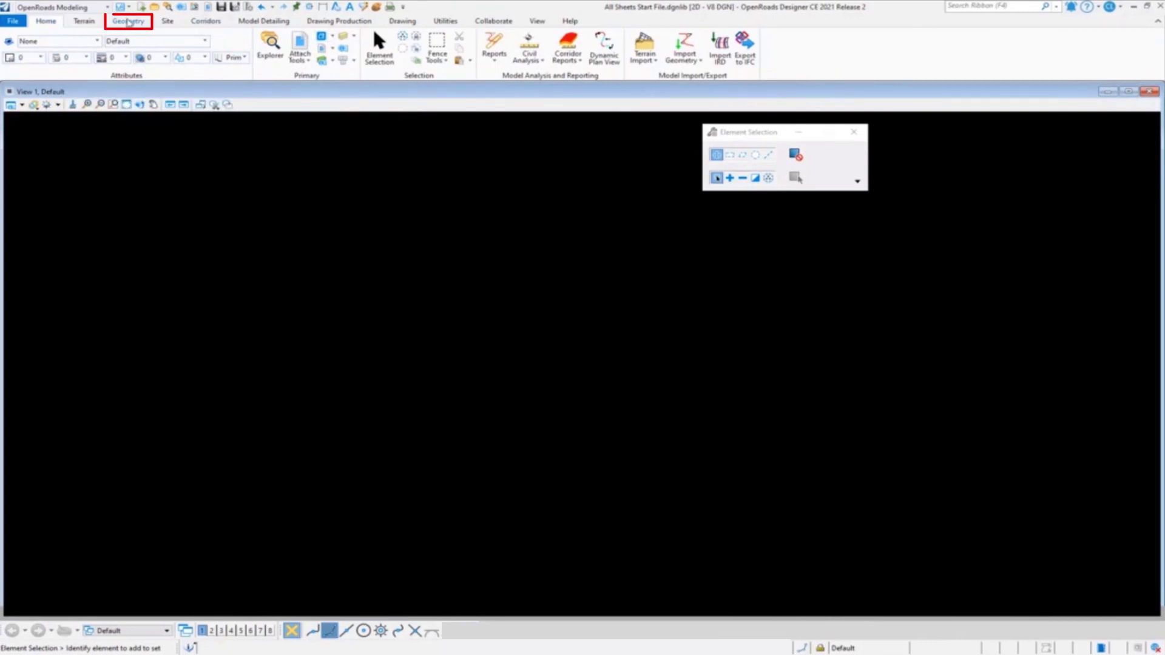
Draw a line from xy=0,0 with locked Distance 15000 and Direction 0
click(128, 22)
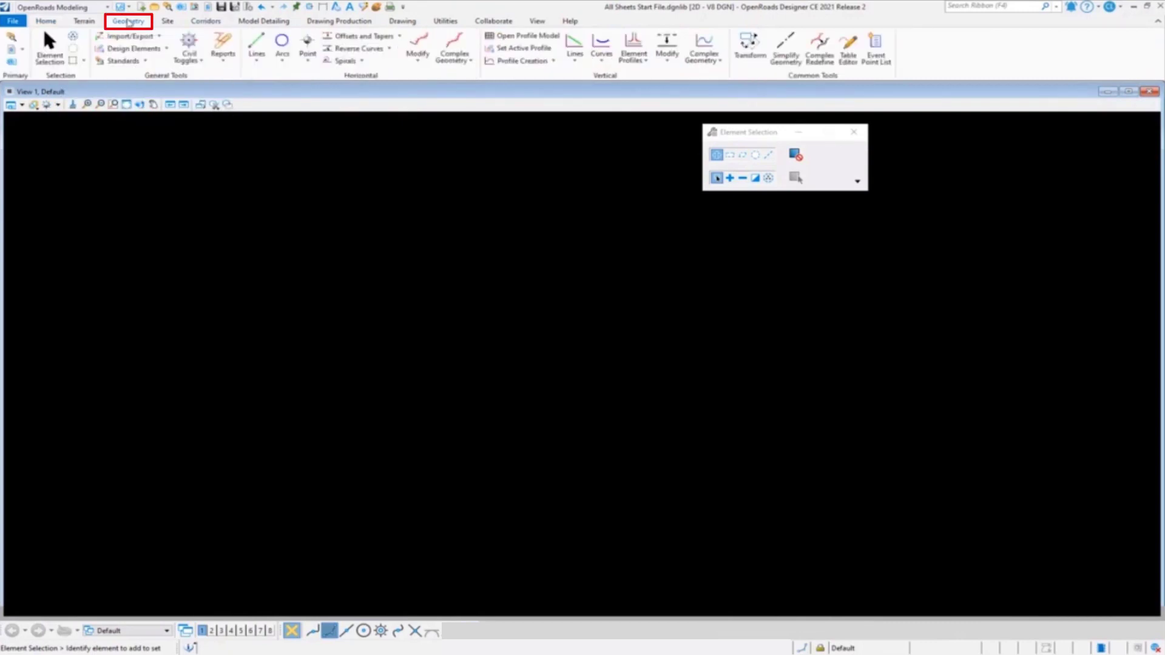
click(260, 48)
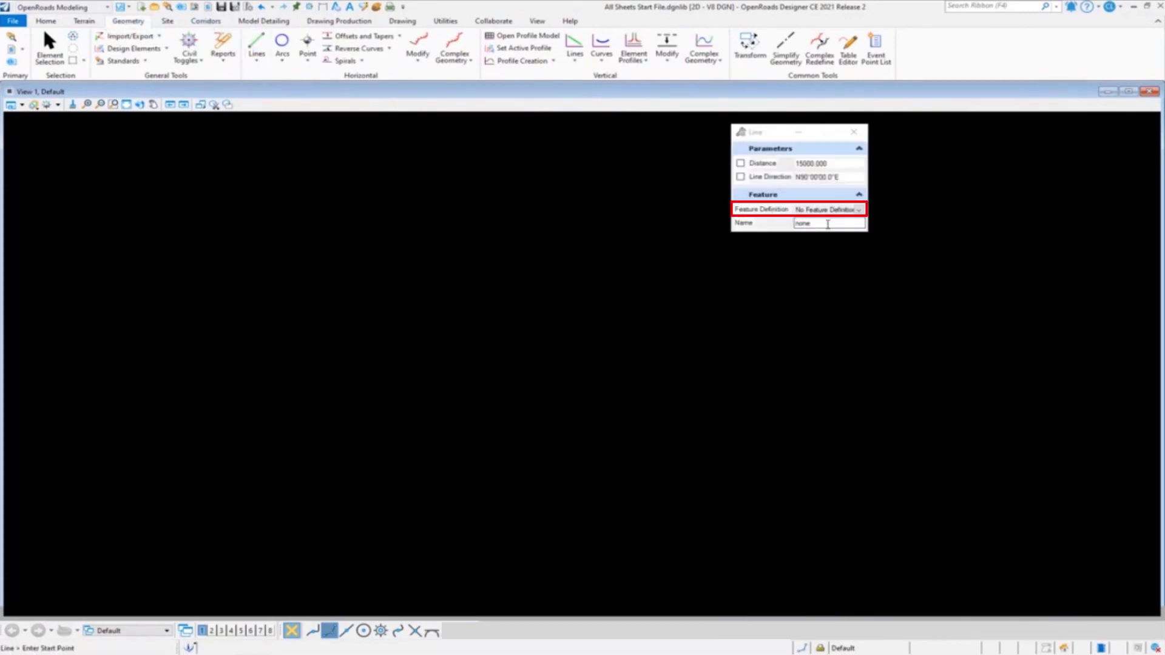
key(Return)
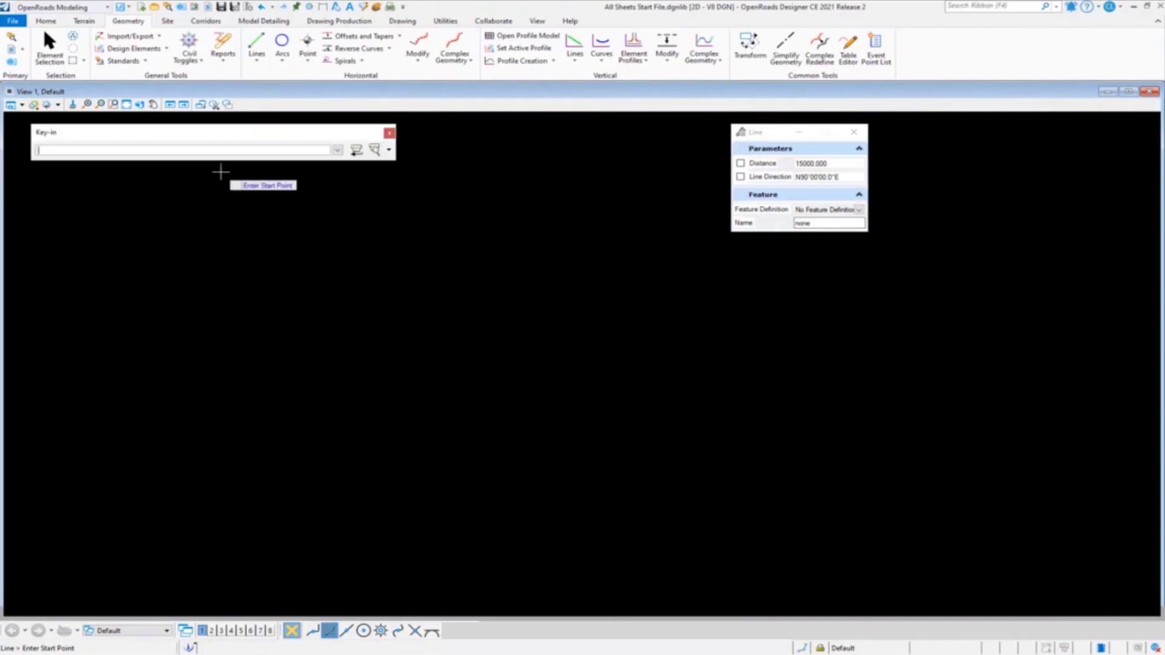
text(xy=0,0)
key(Return)
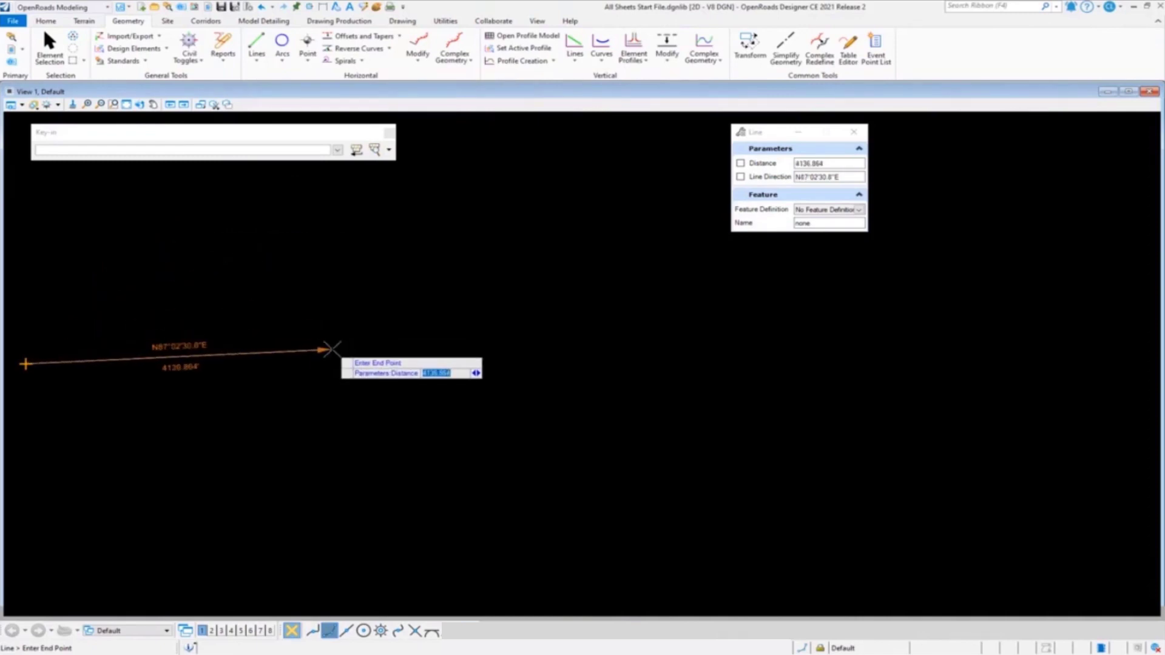
text(15000)
key(Return)
text(0)
key(Return)
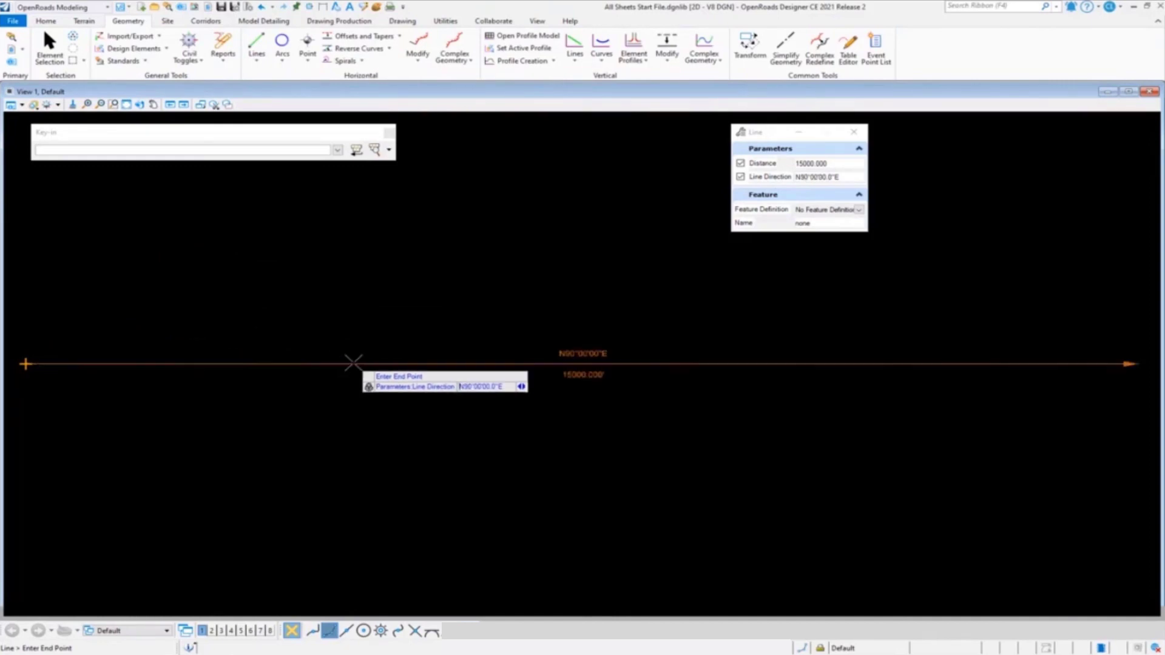
click(393, 423)
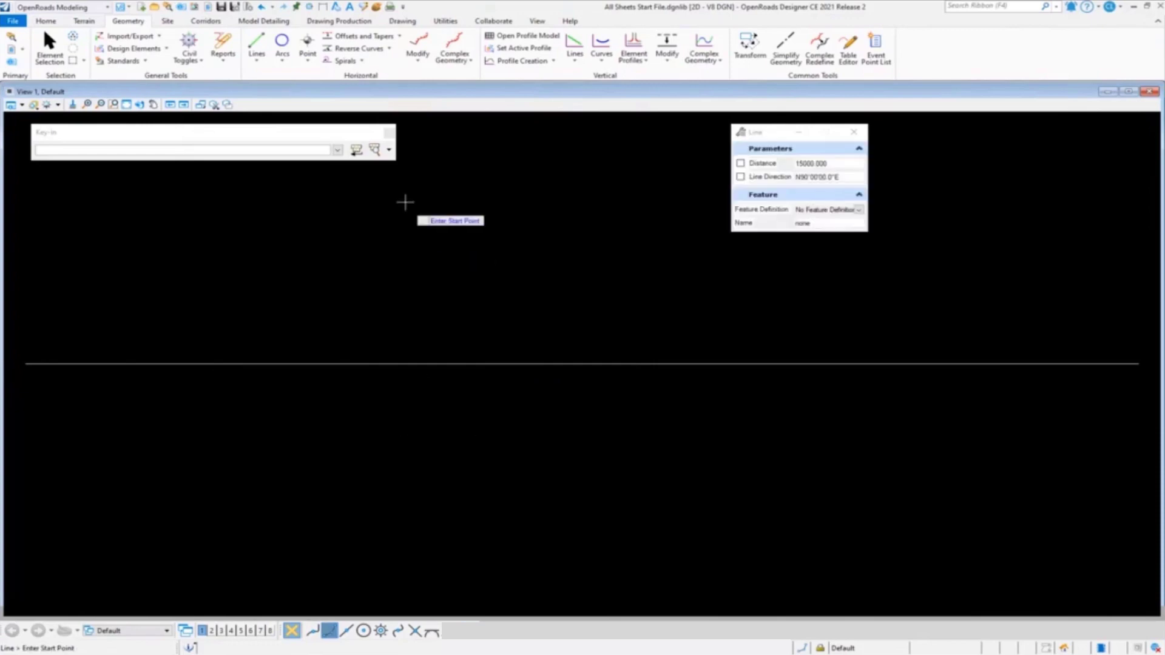
click(389, 132)
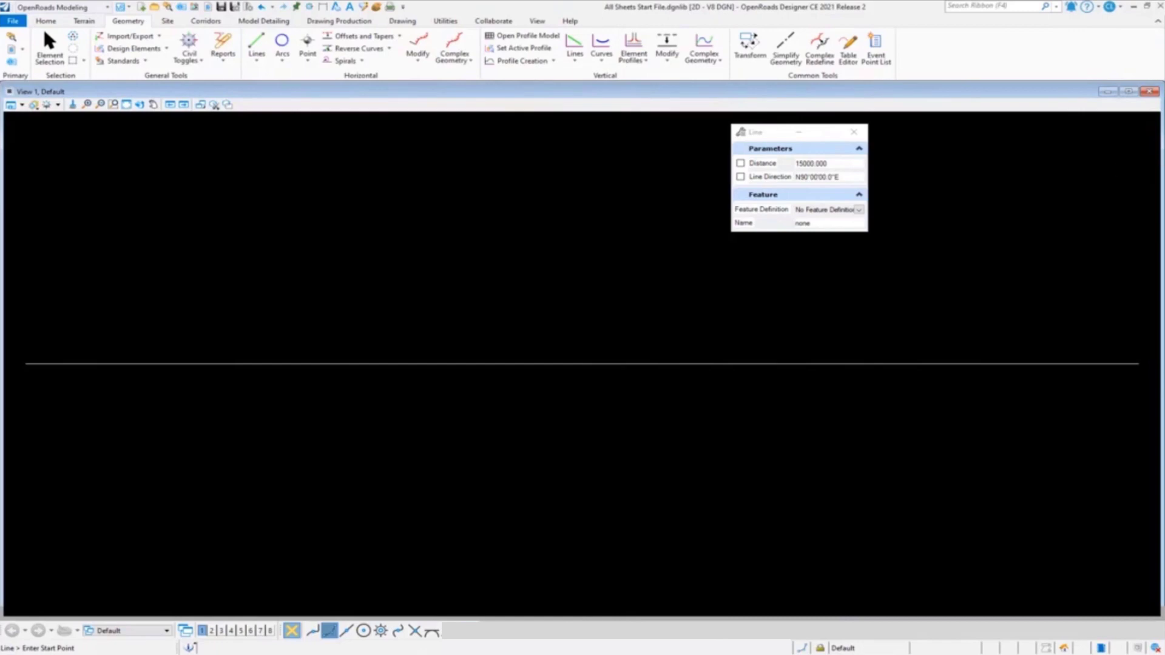
Apply Profile By Constant Elevation to the line at elevation 0.000
click(648, 65)
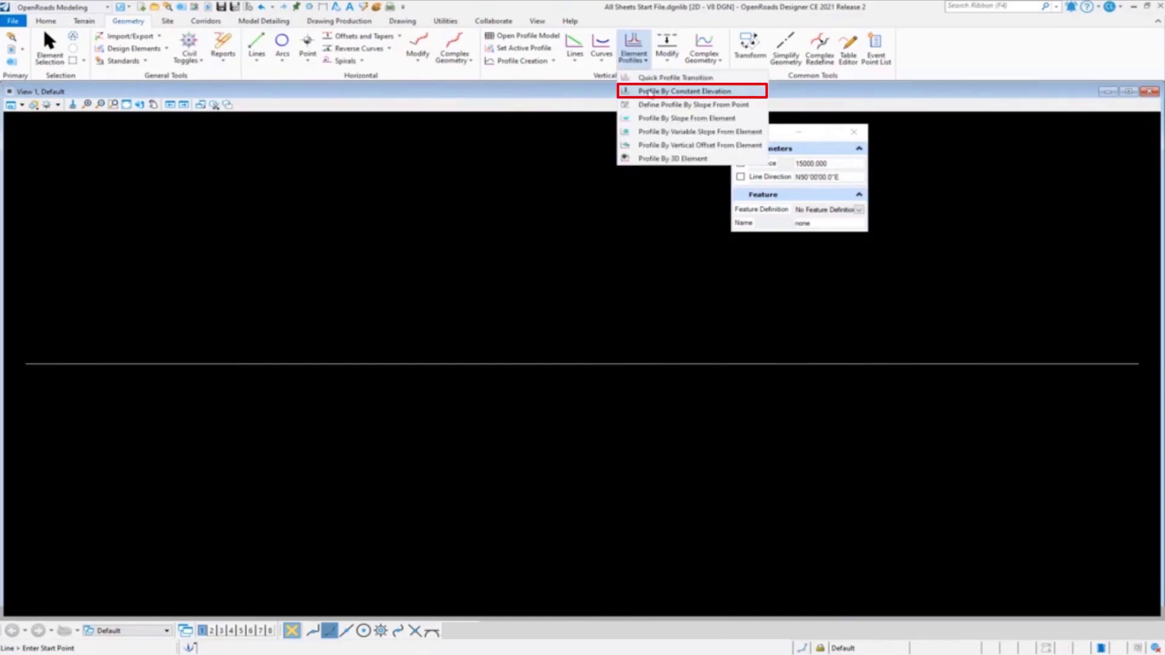
click(649, 92)
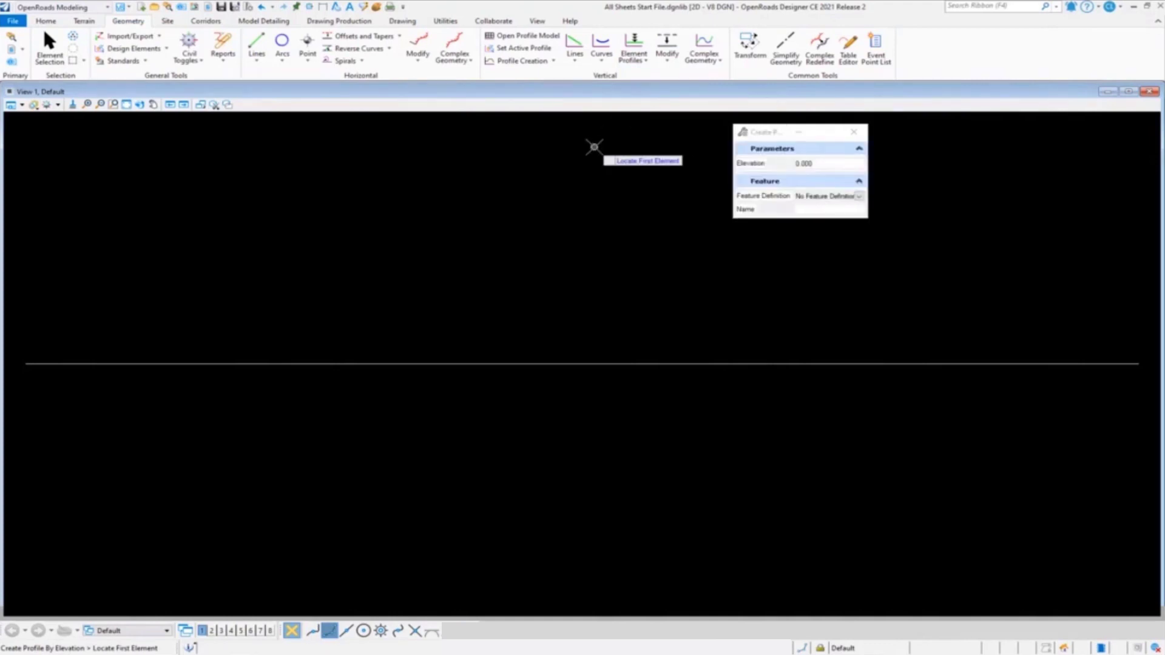
click(501, 364)
right_click(479, 312)
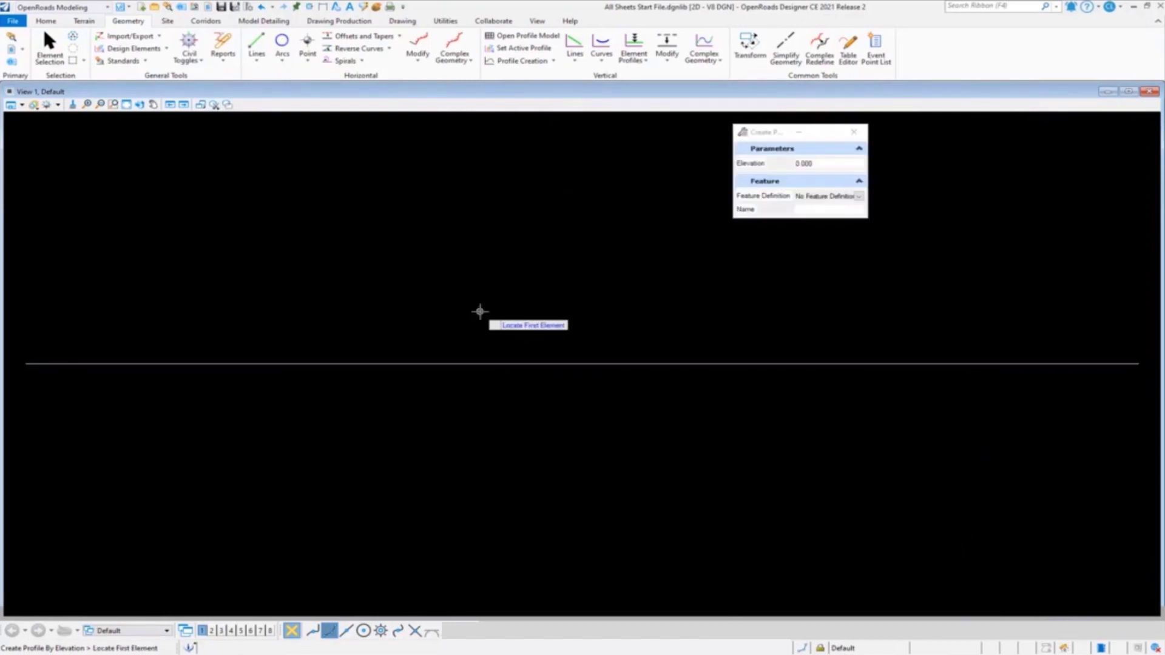
key(Escape)
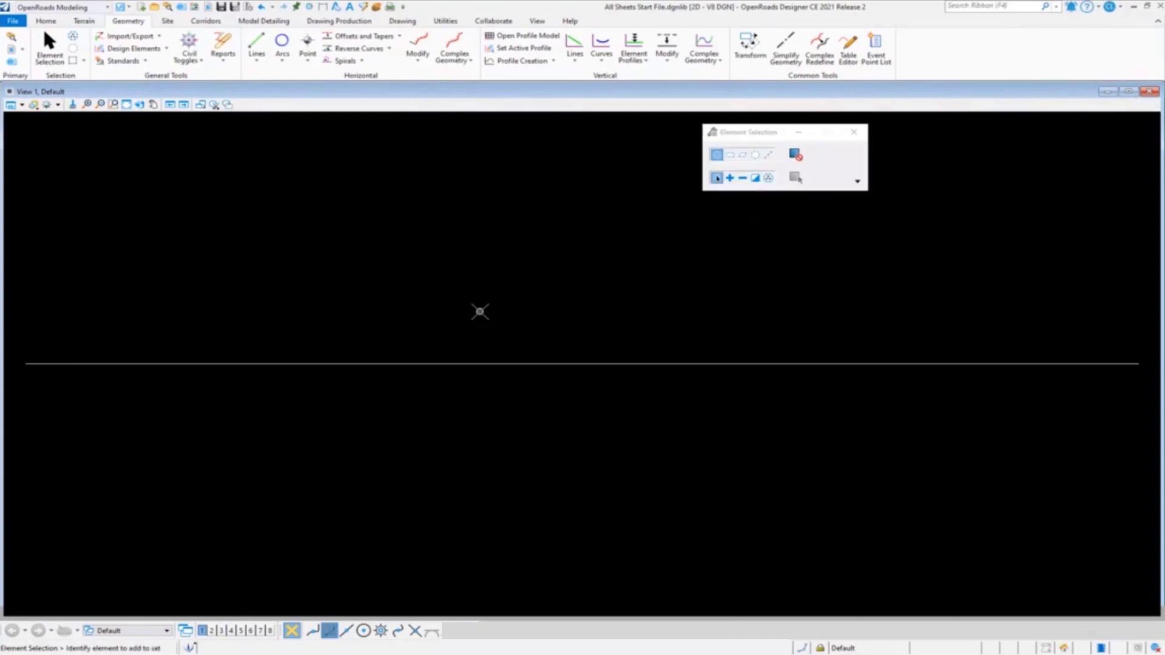
right_click(435, 285)
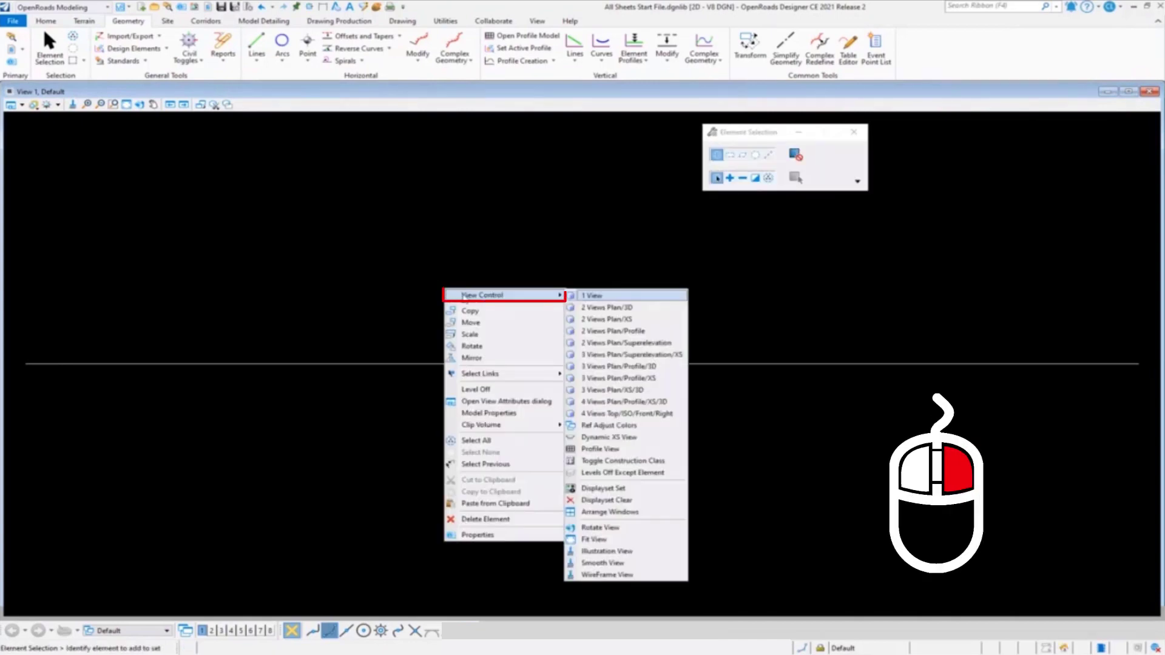
Switch to the 3 Views Plan/Profile/3D layout with the line's dynamic profile, fitting View 1
click(608, 367)
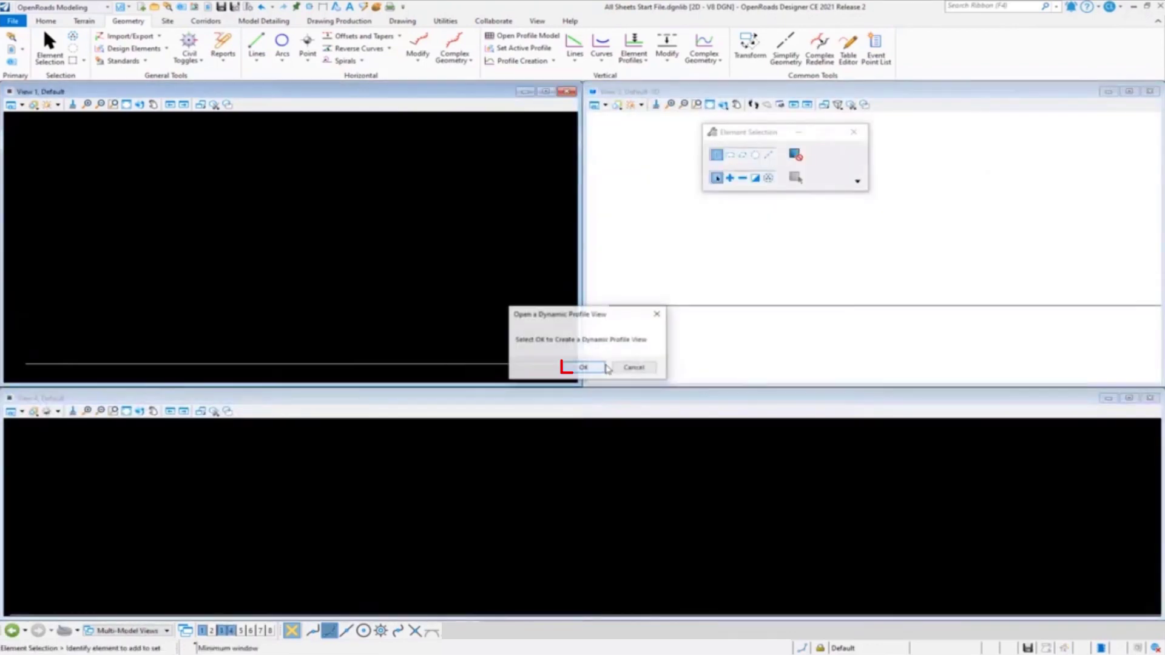
click(594, 370)
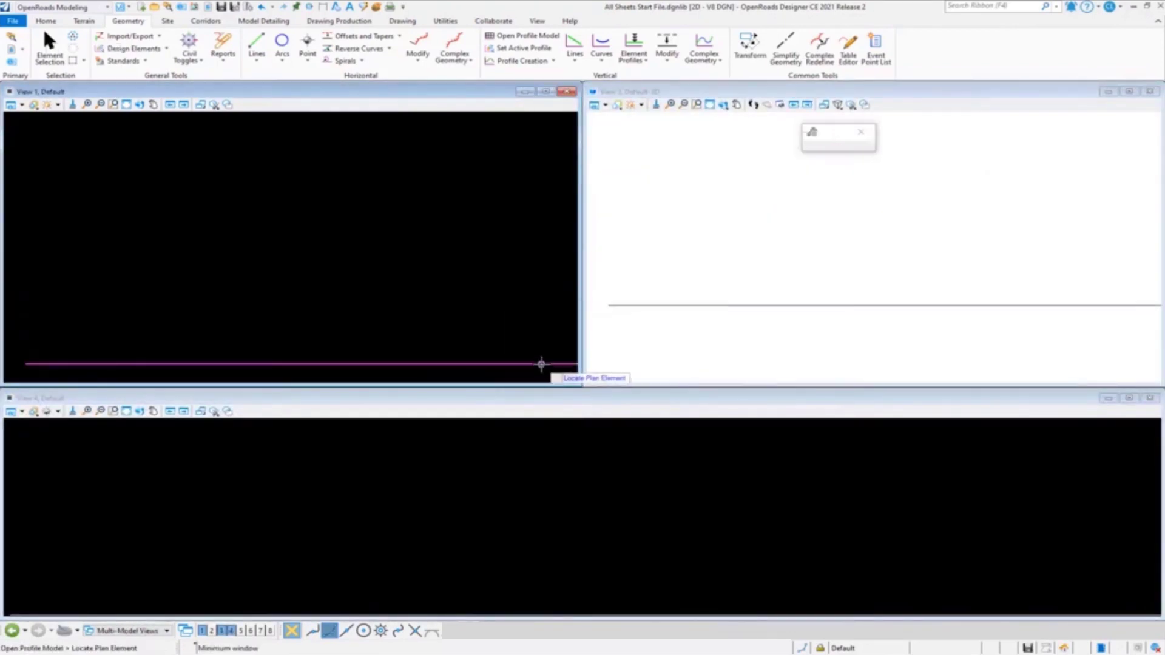
click(528, 460)
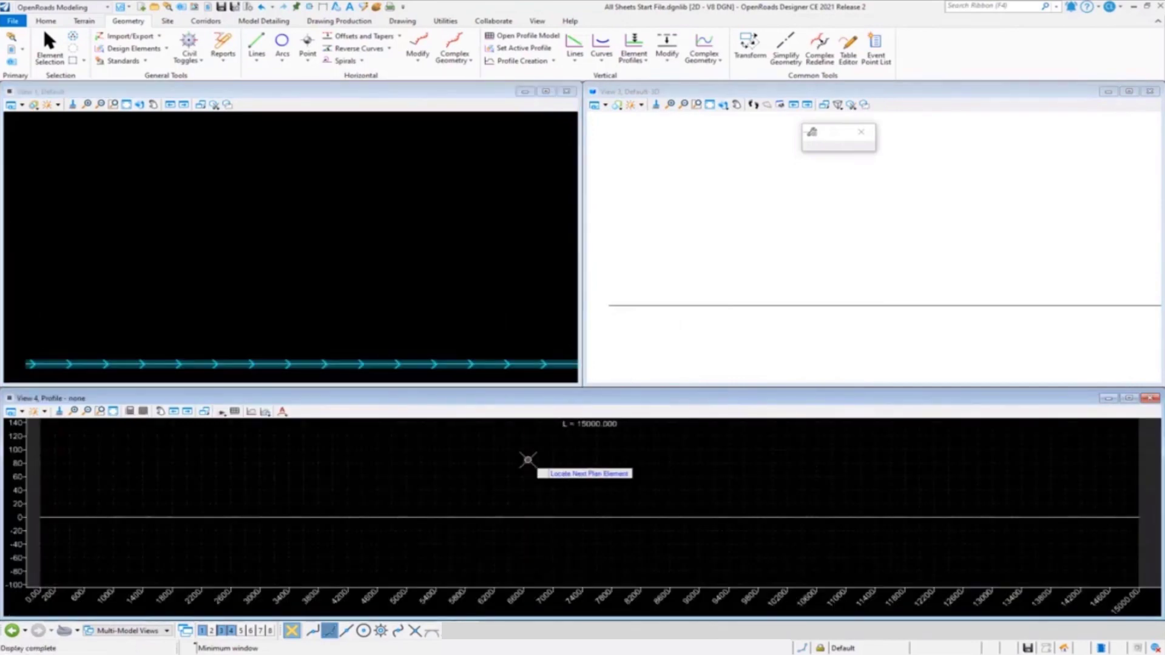
click(126, 105)
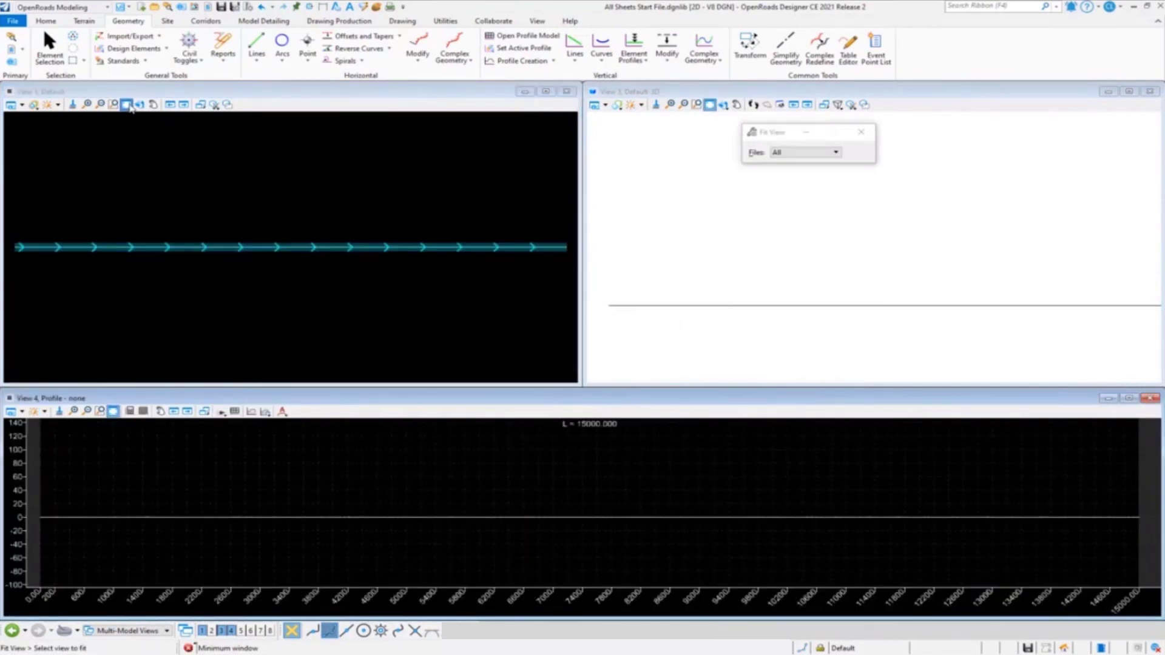
click(100, 104)
click(49, 43)
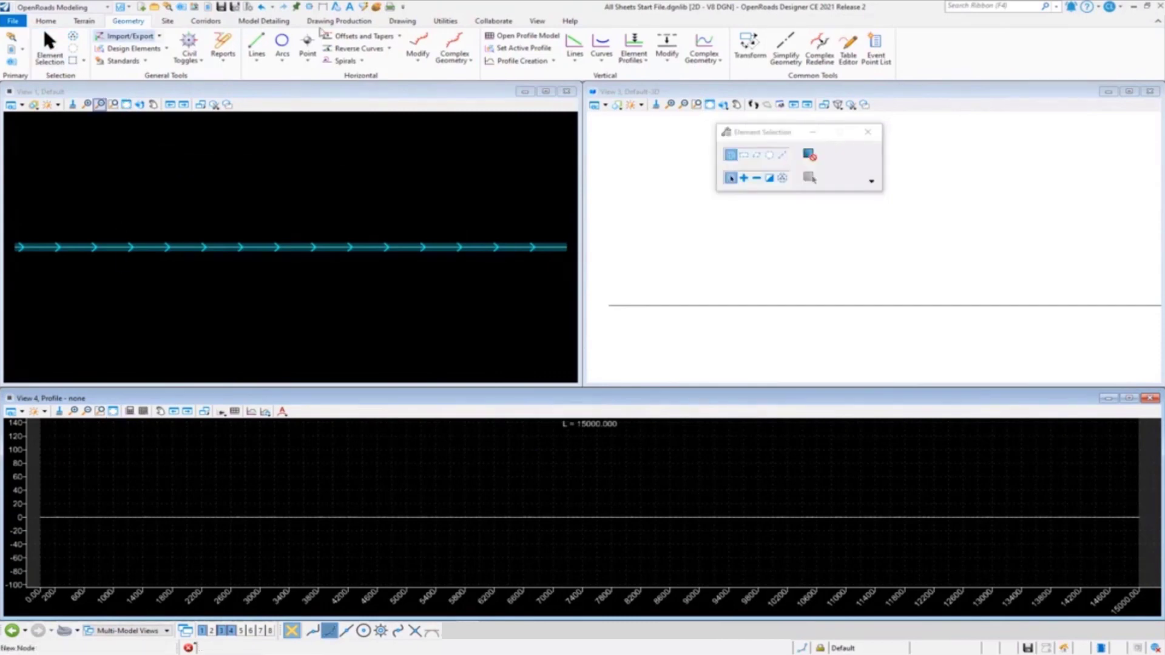
Set View 1 and View 3 drawing scales to Full Size 1 = 1, then save settings
click(331, 22)
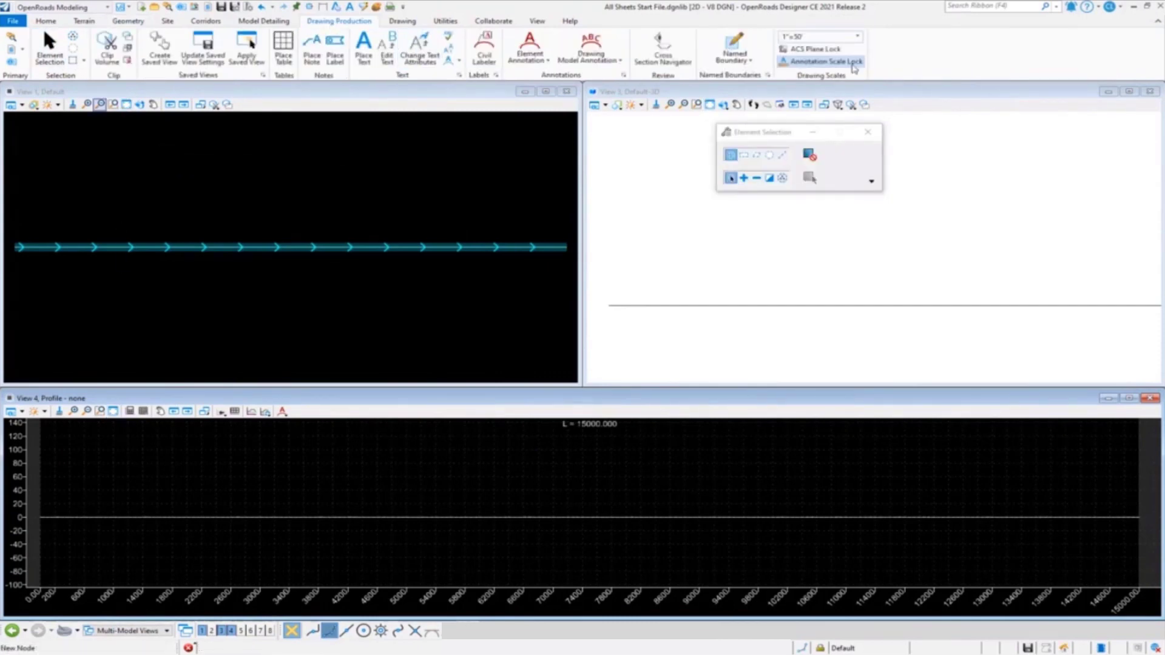
click(847, 38)
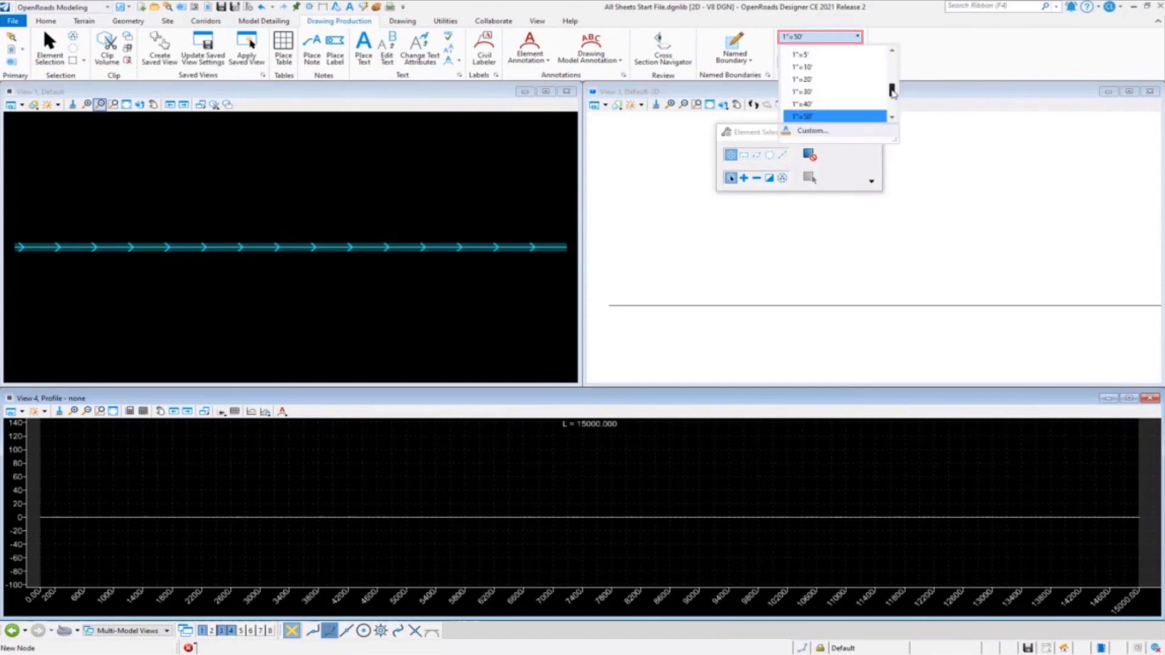
scroll(849, 69, up, 5)
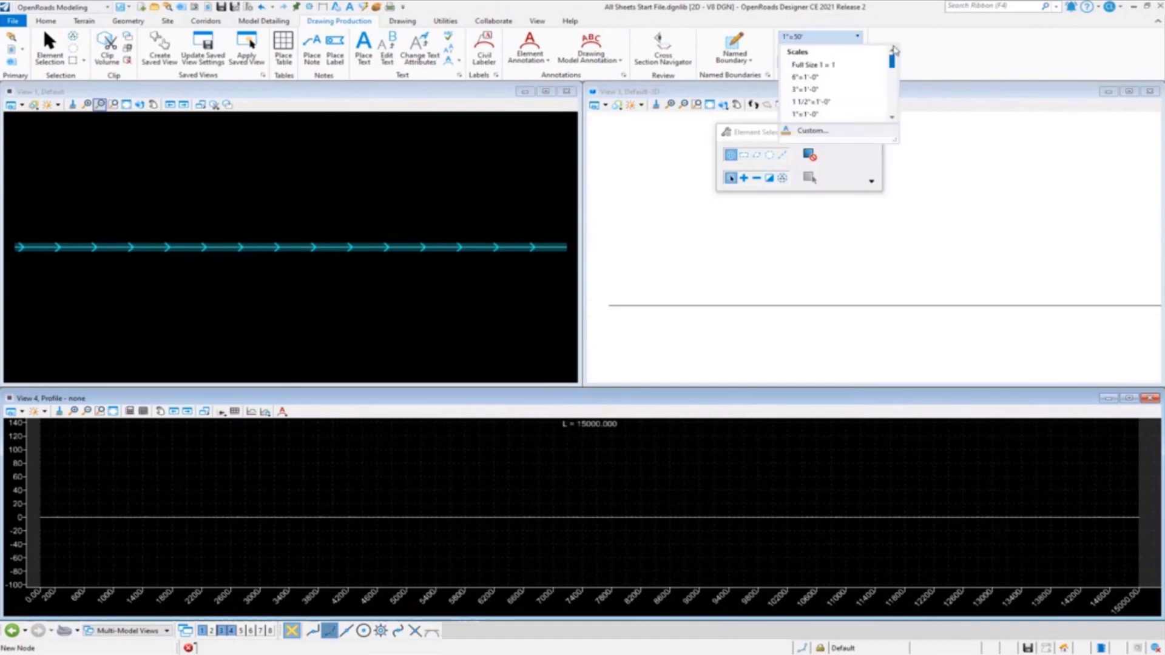
click(835, 65)
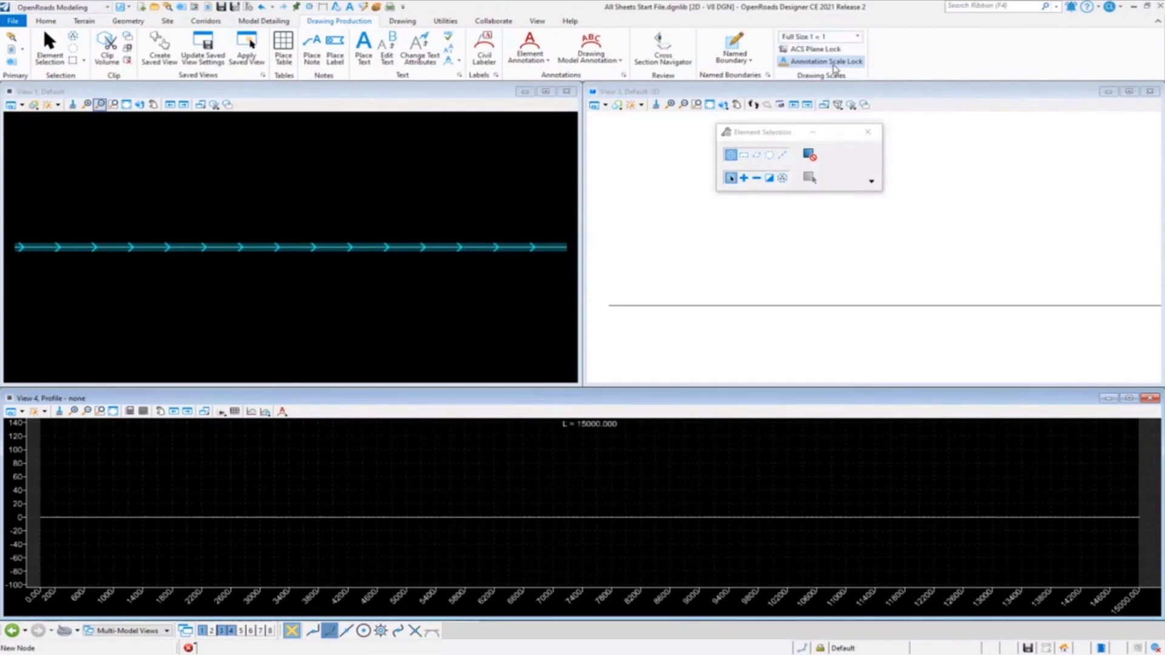
click(849, 37)
drag(892, 96, 894, 51)
click(835, 64)
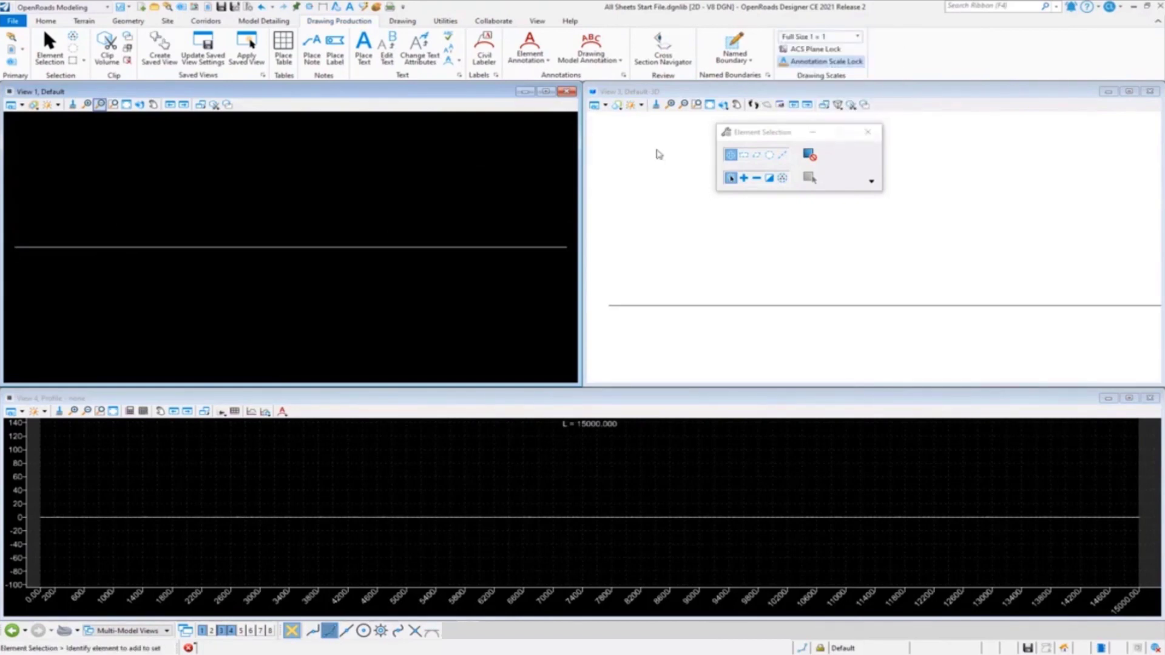
click(751, 92)
click(849, 37)
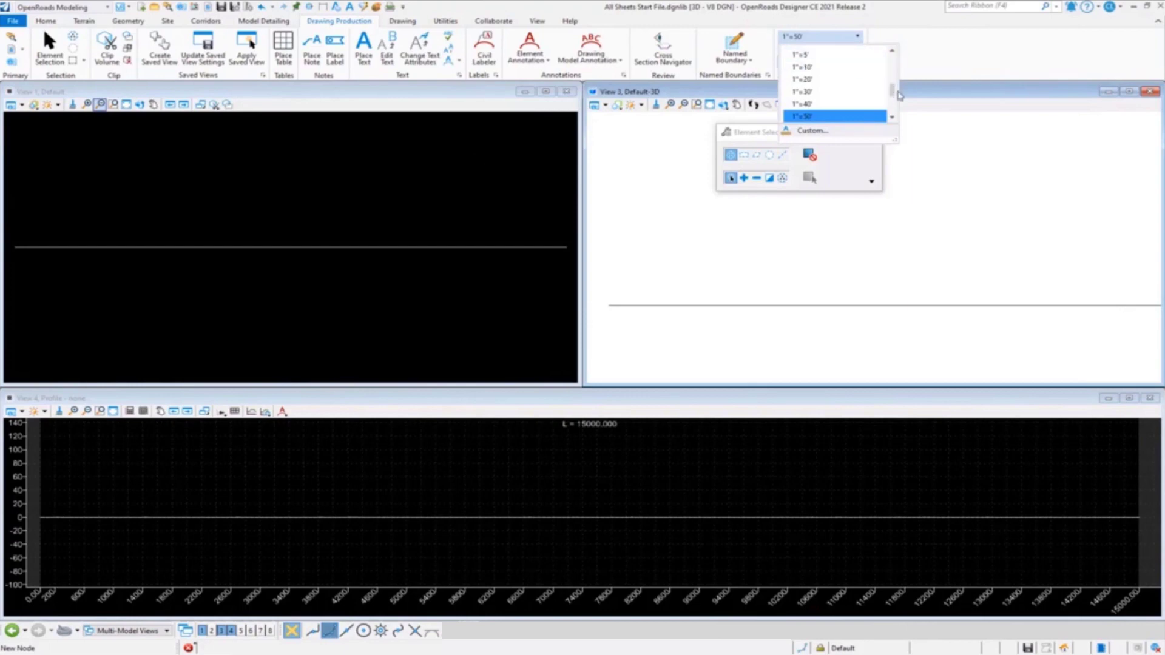
drag(898, 95, 897, 51)
click(835, 65)
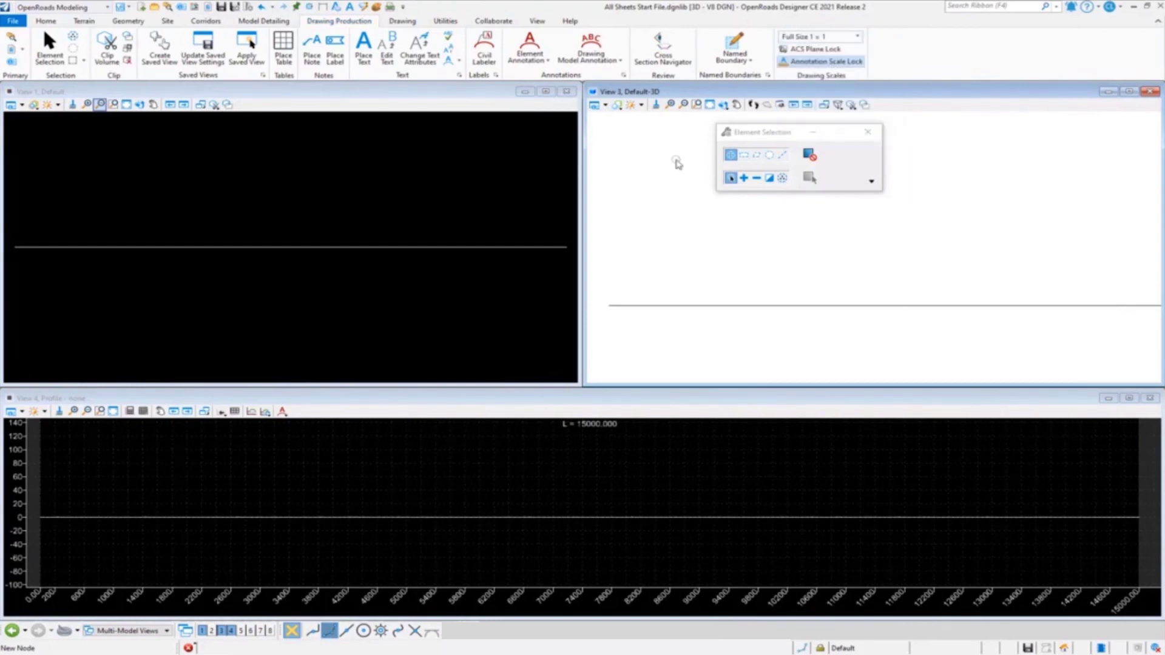
click(333, 148)
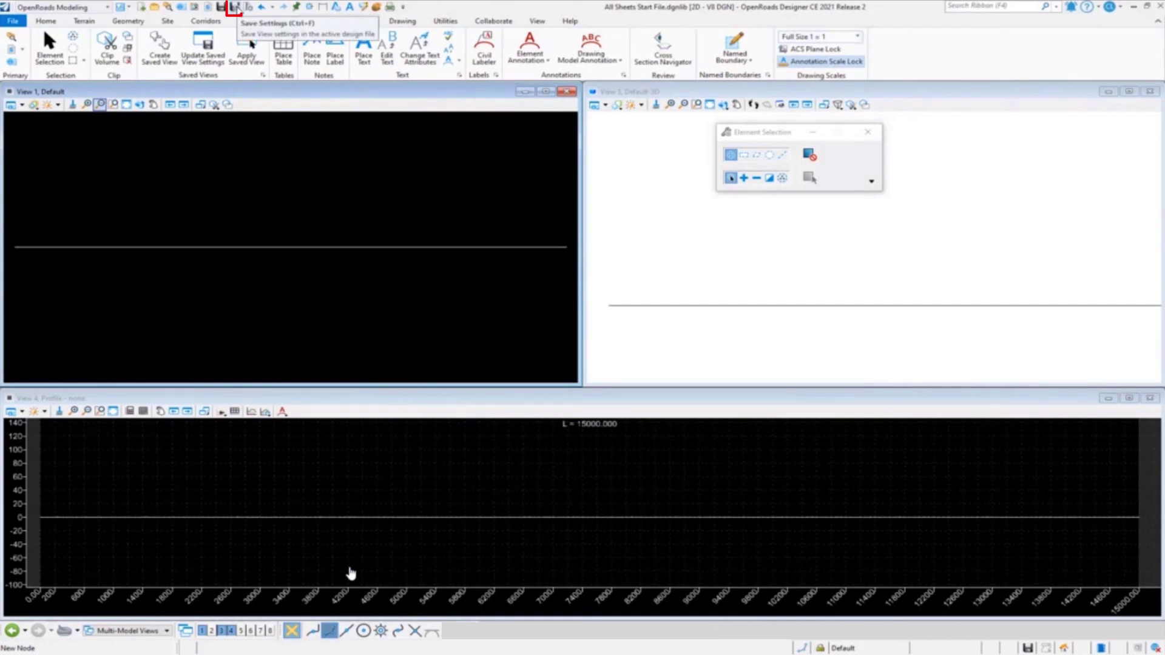
click(236, 9)
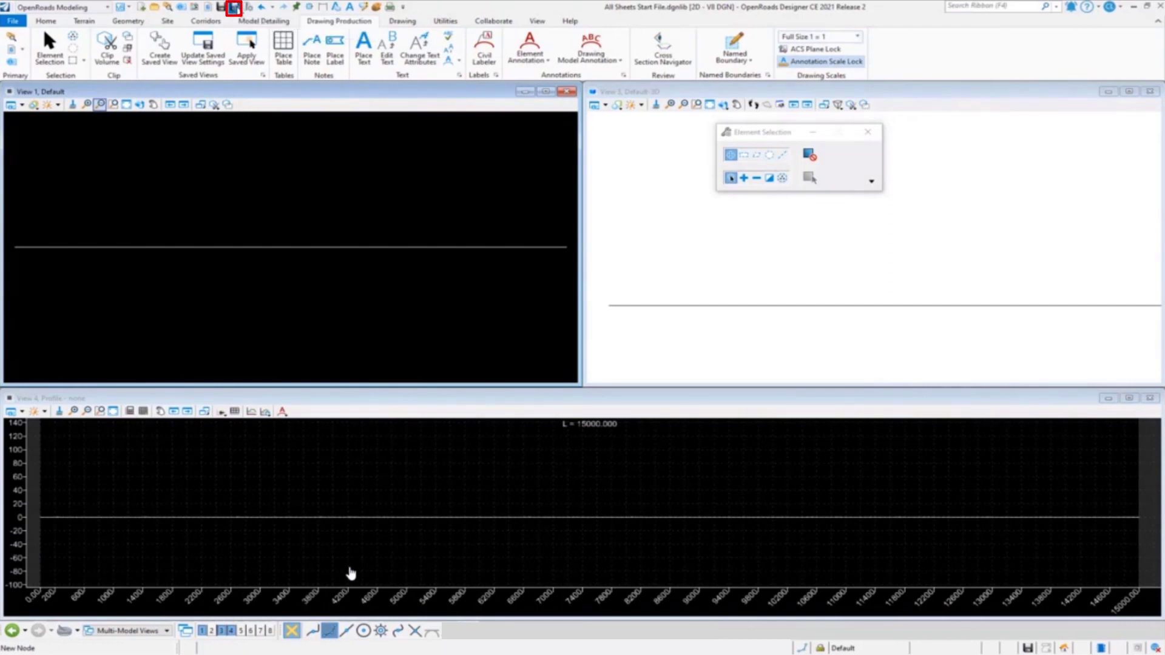
Create a corridor from the line with No Feature Definition and the active profile
click(221, 247)
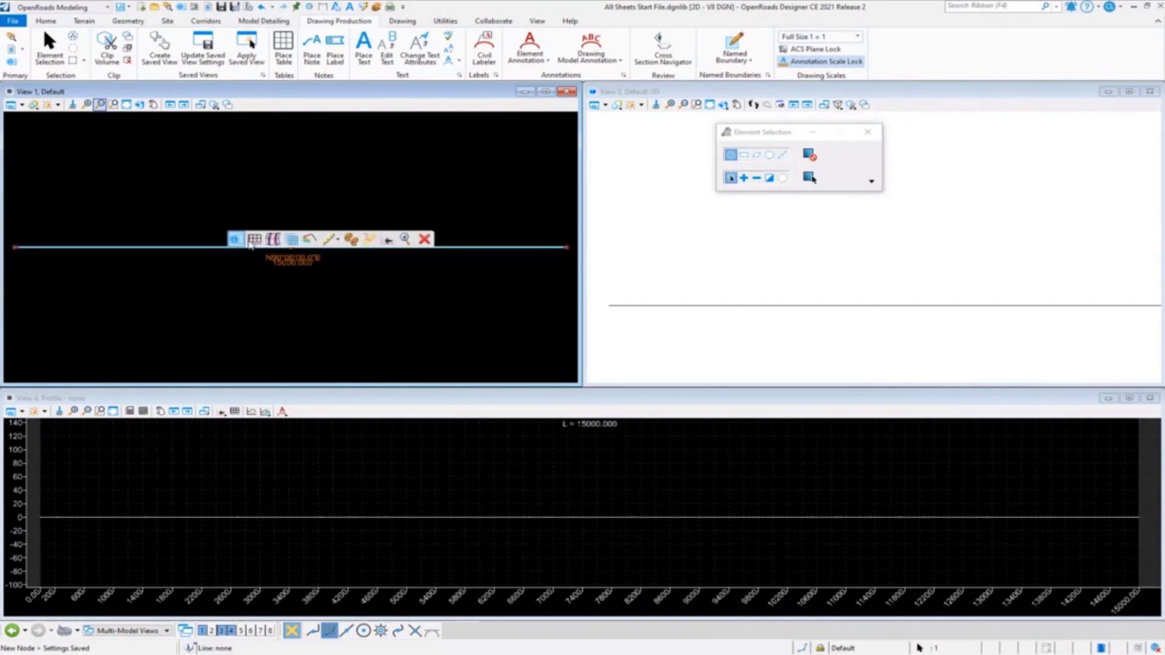
click(273, 239)
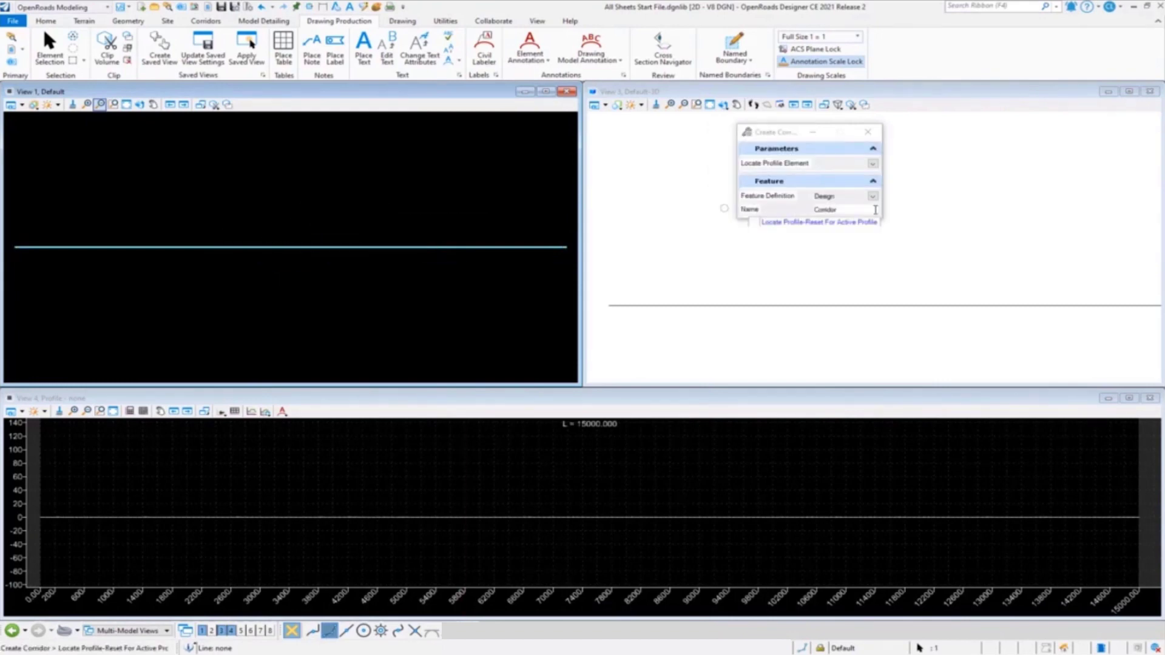
click(874, 197)
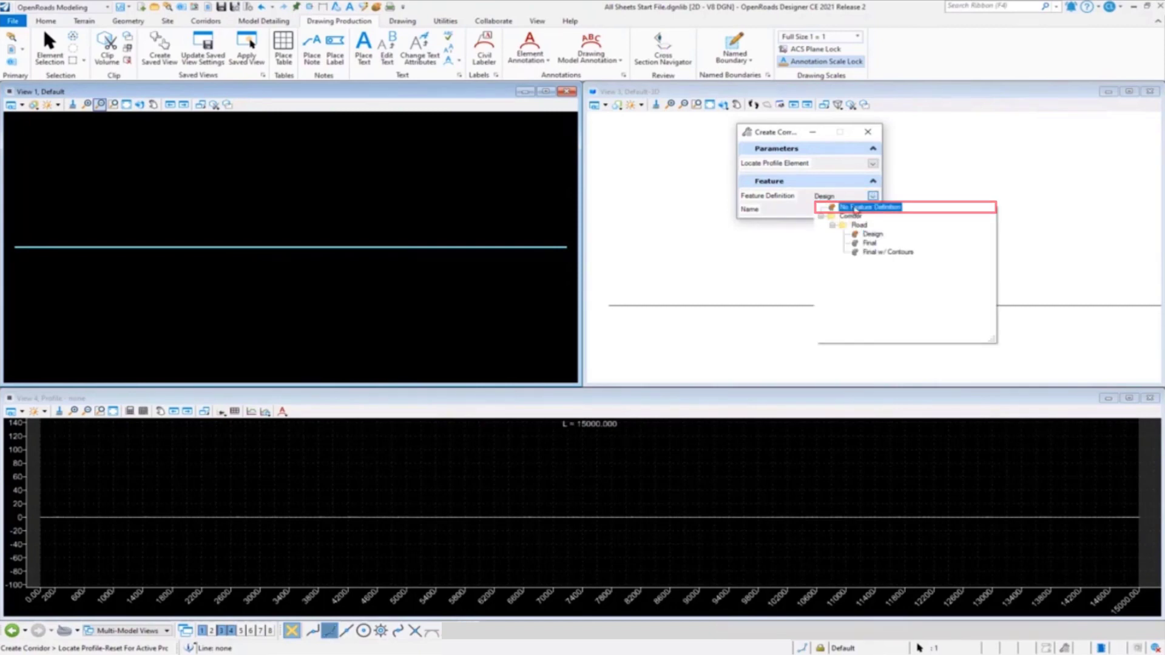
click(854, 208)
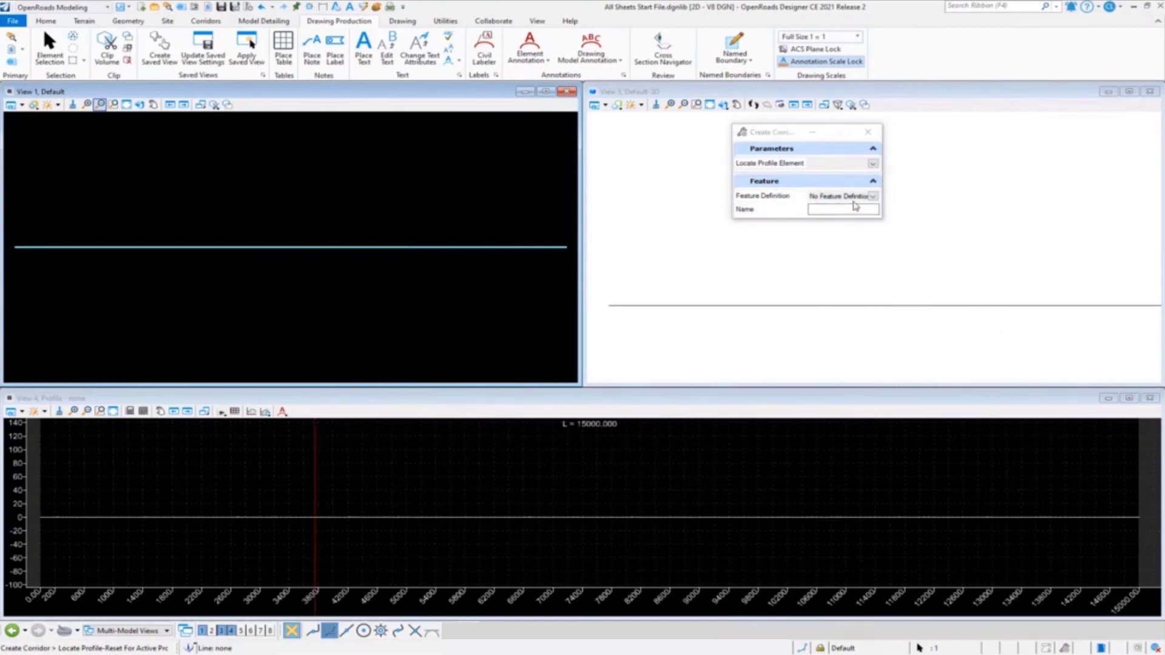
right_click(434, 207)
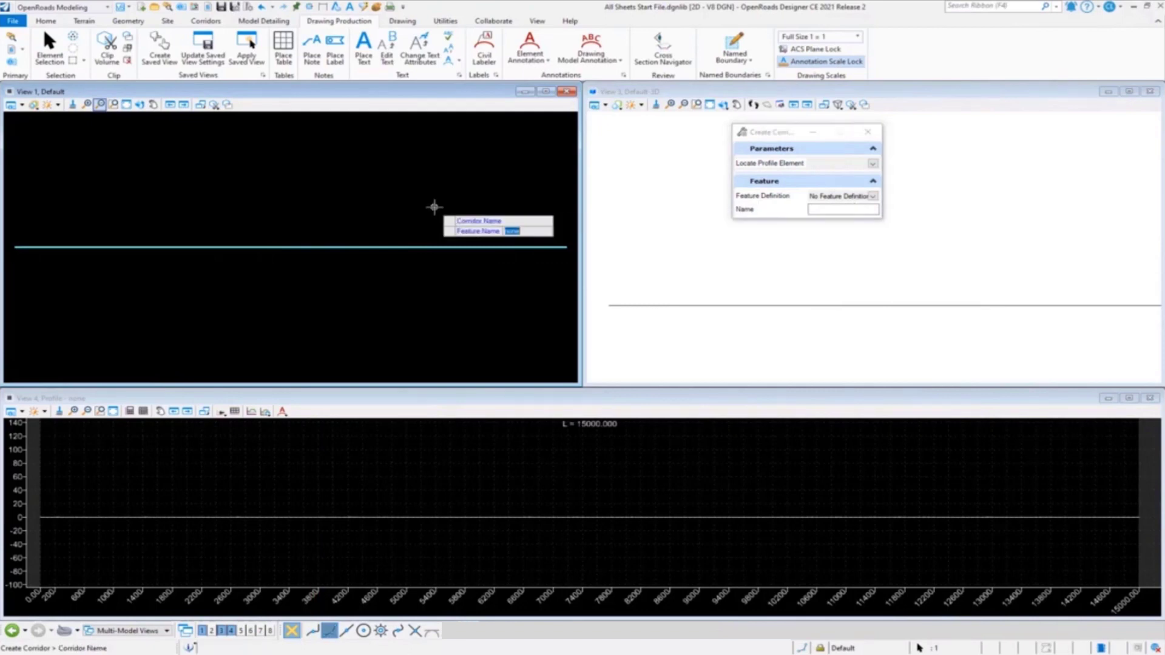
click(435, 207)
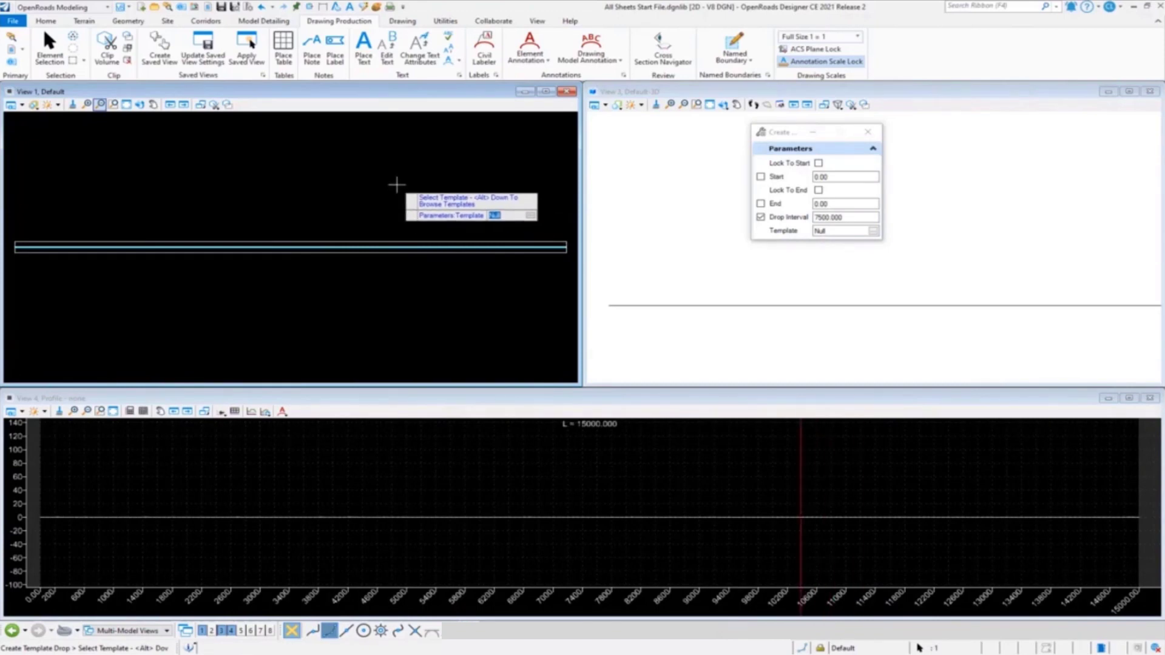
Drop the Null template along the corridor, locked to its start and end
key(alt+Down)
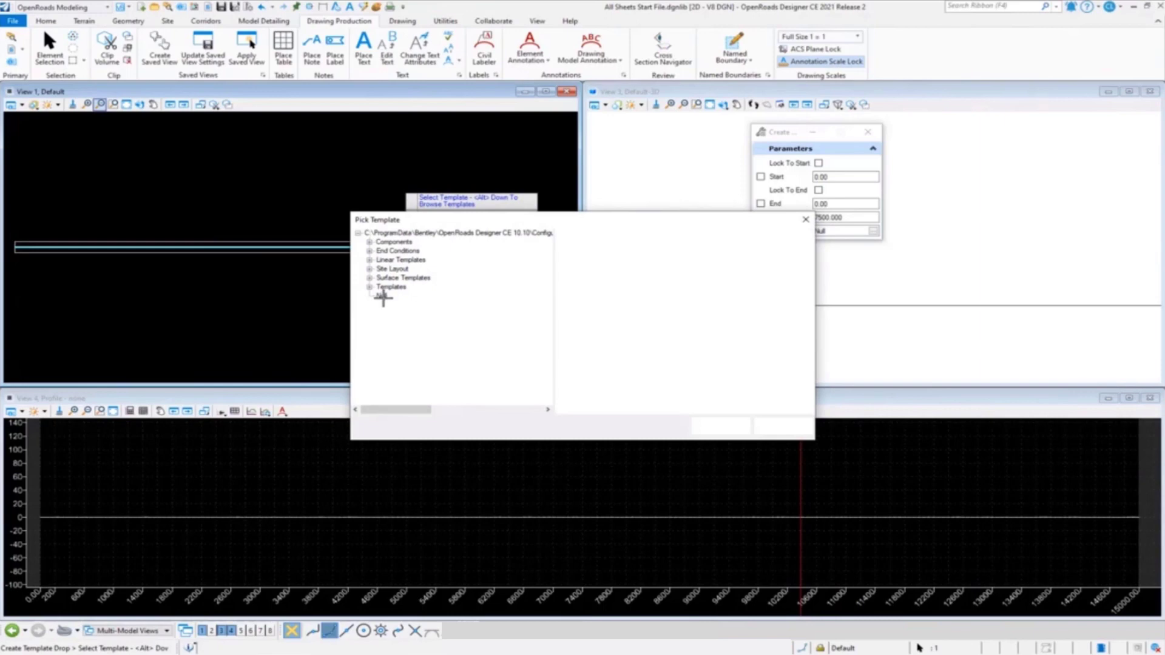
click(381, 296)
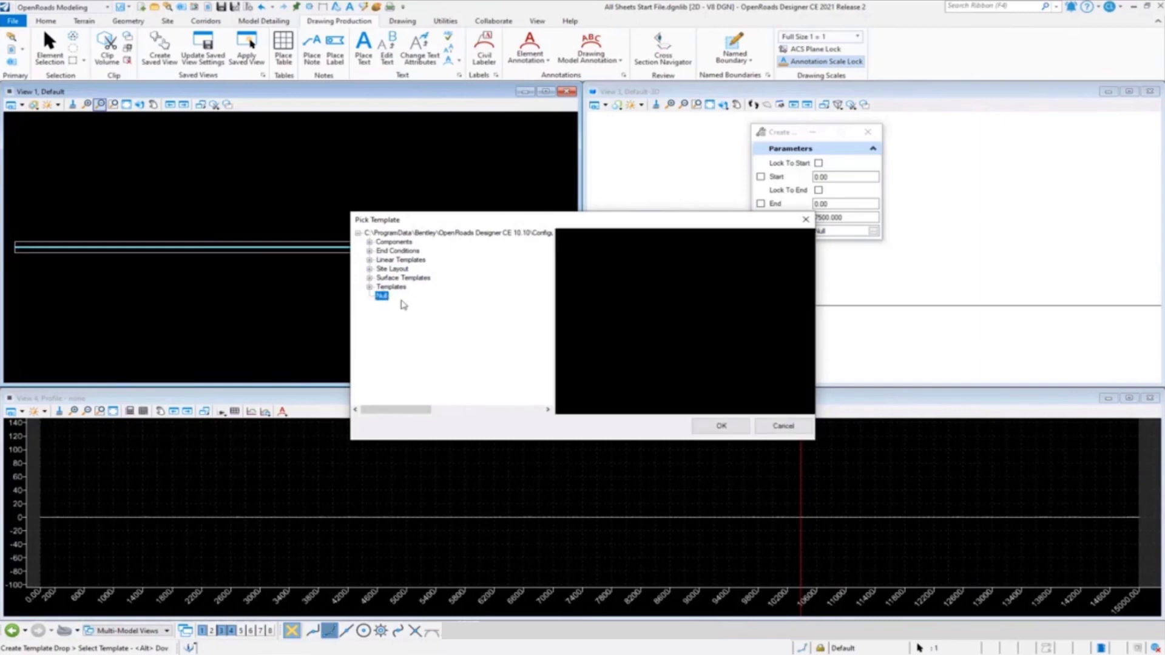
click(715, 426)
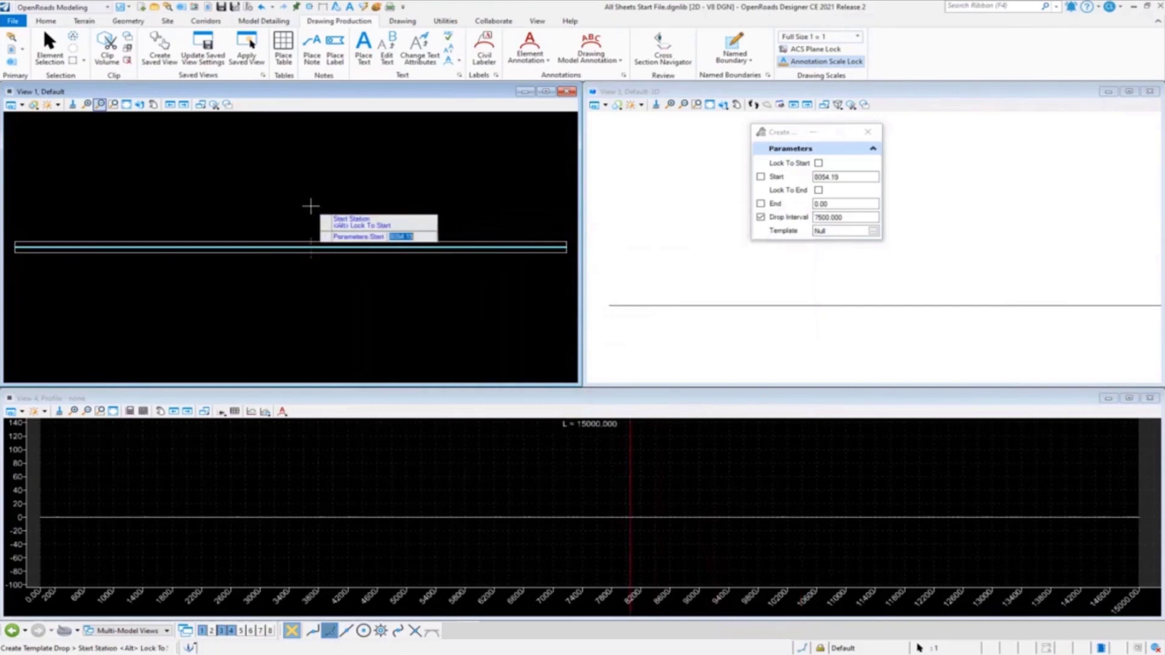
click(311, 207)
click(311, 206)
click(311, 205)
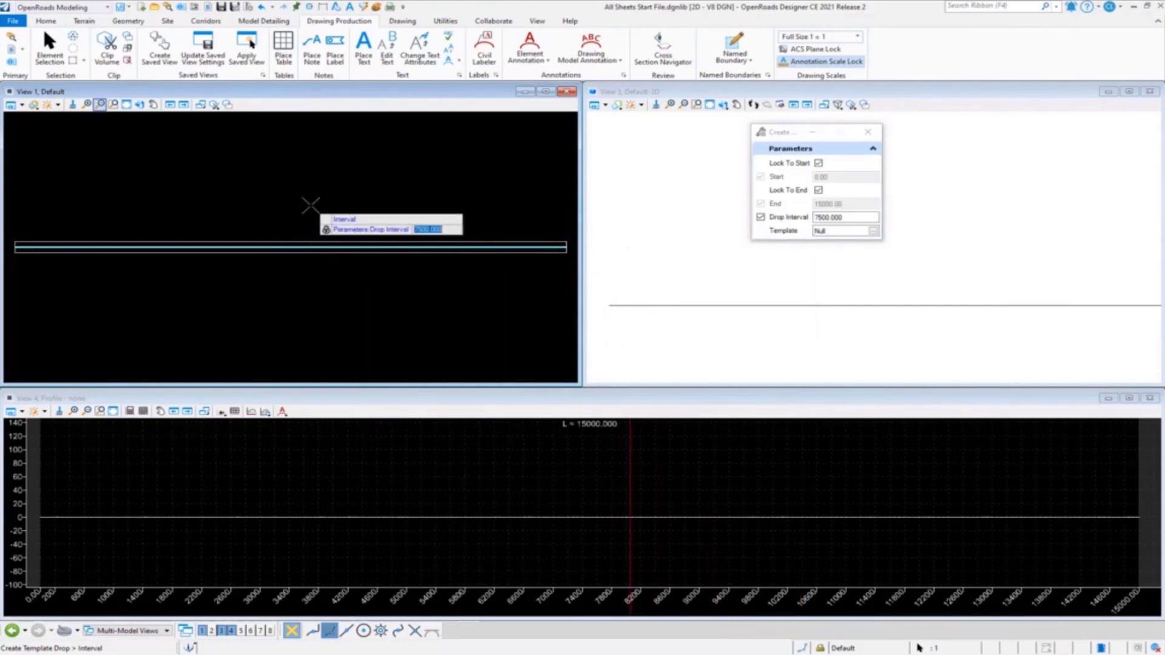
click(311, 205)
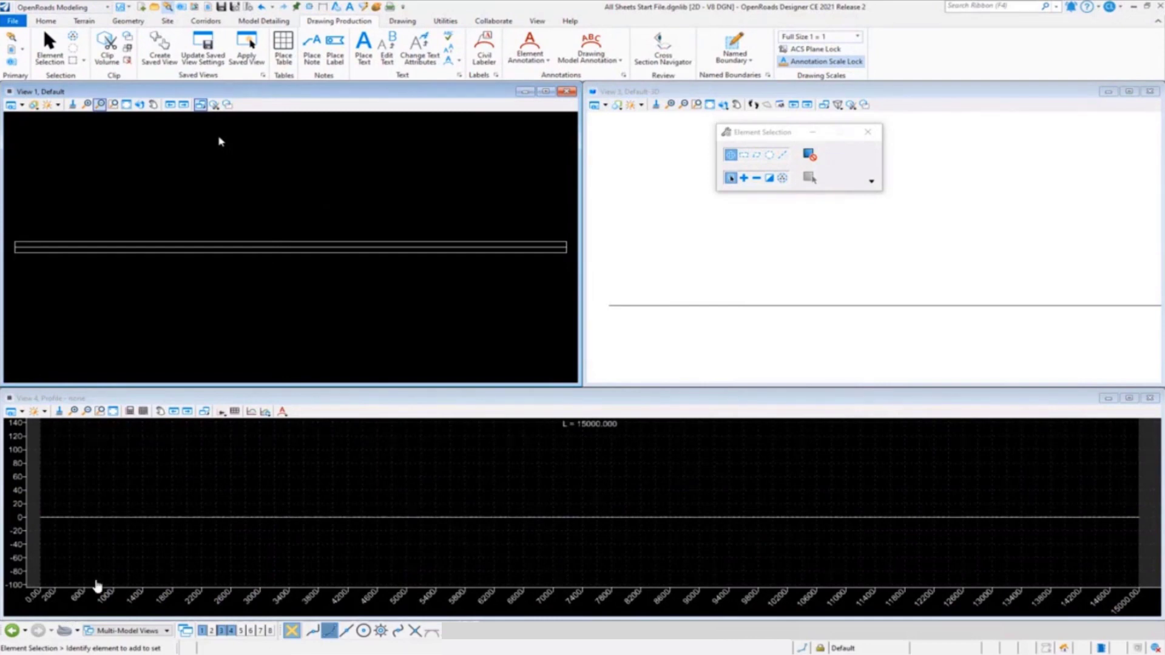
In the OpenRoads Standards explorer, delete the Modeling surface symbology category
key(ctrl+f)
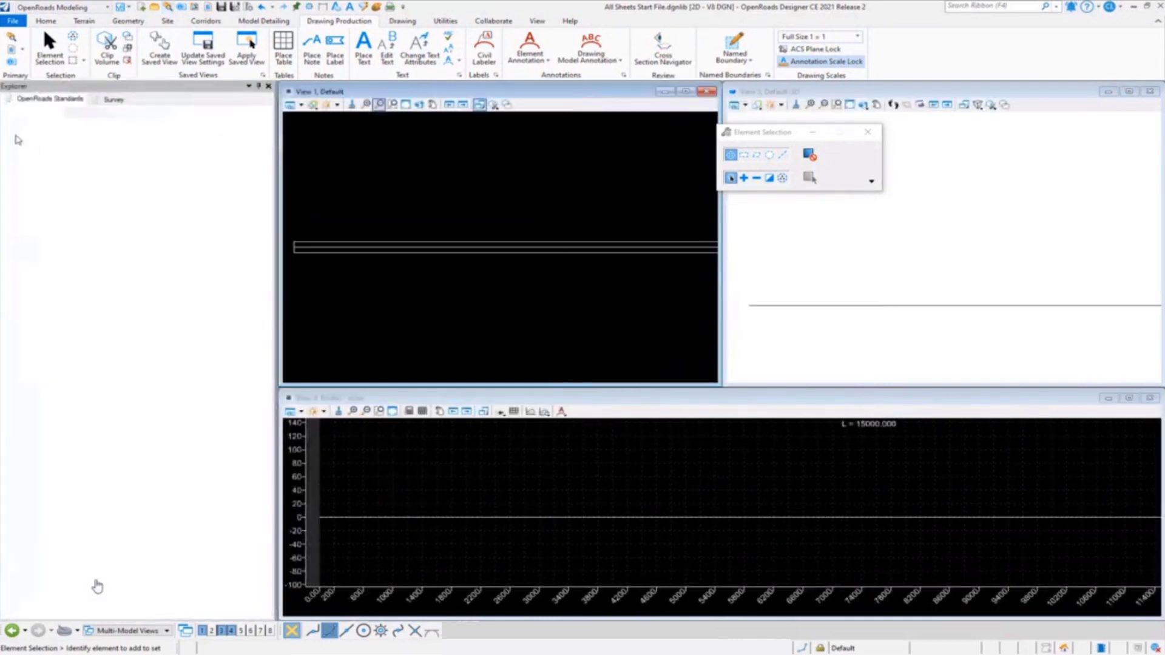
click(10, 144)
click(20, 170)
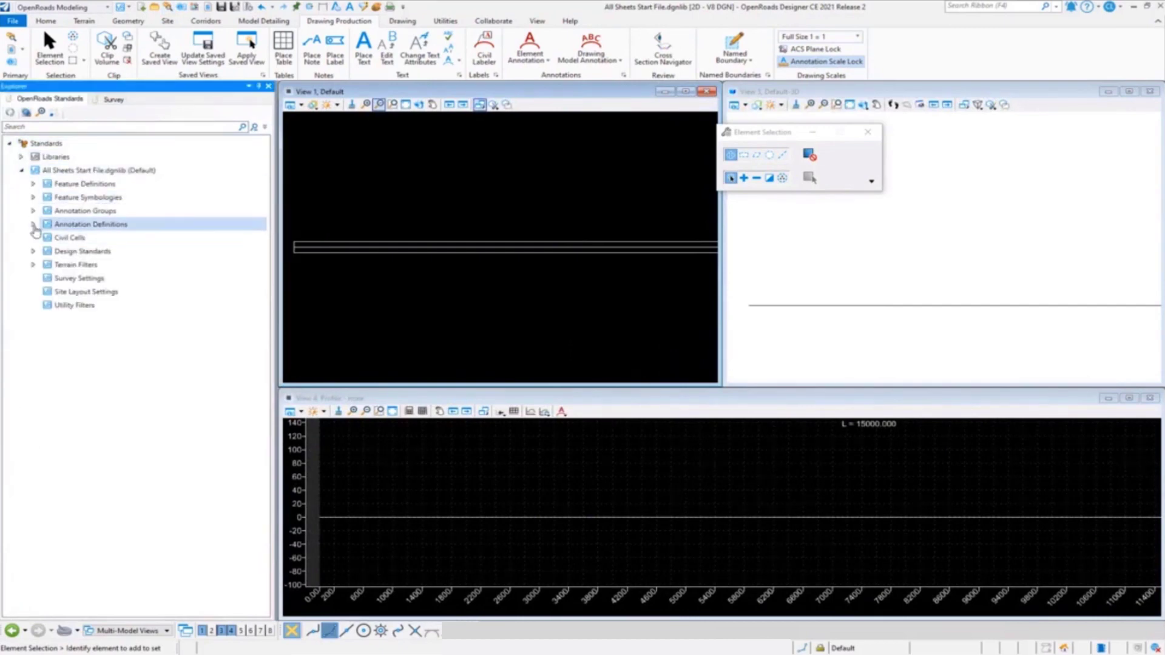
click(32, 197)
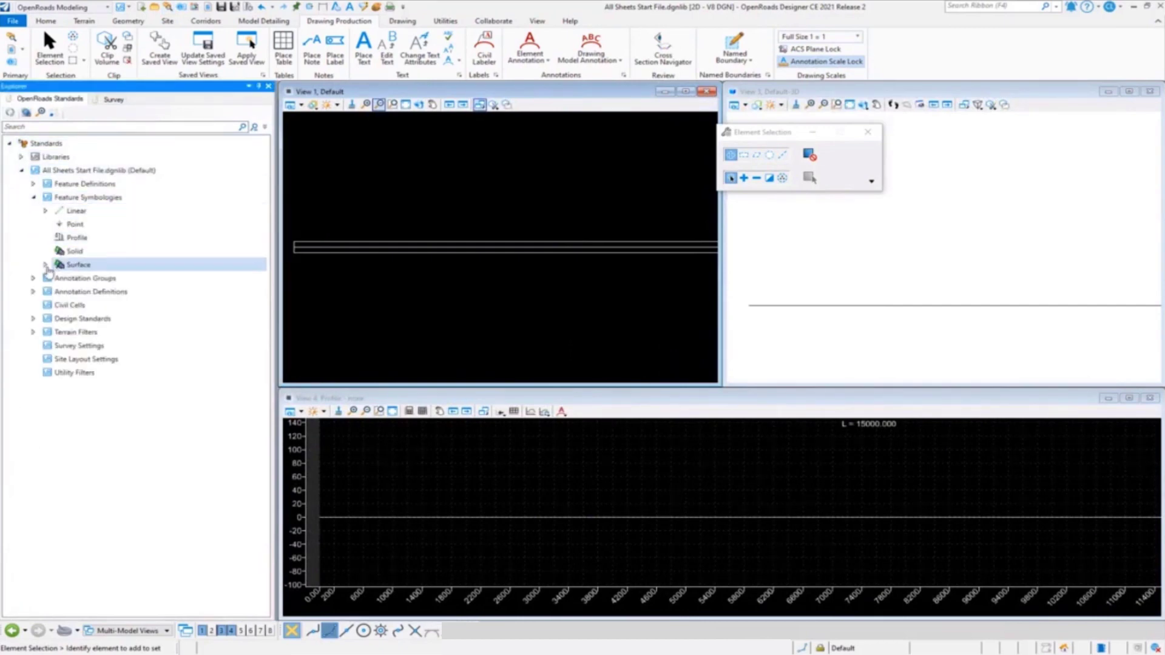
click(46, 265)
click(69, 278)
click(59, 278)
click(101, 293)
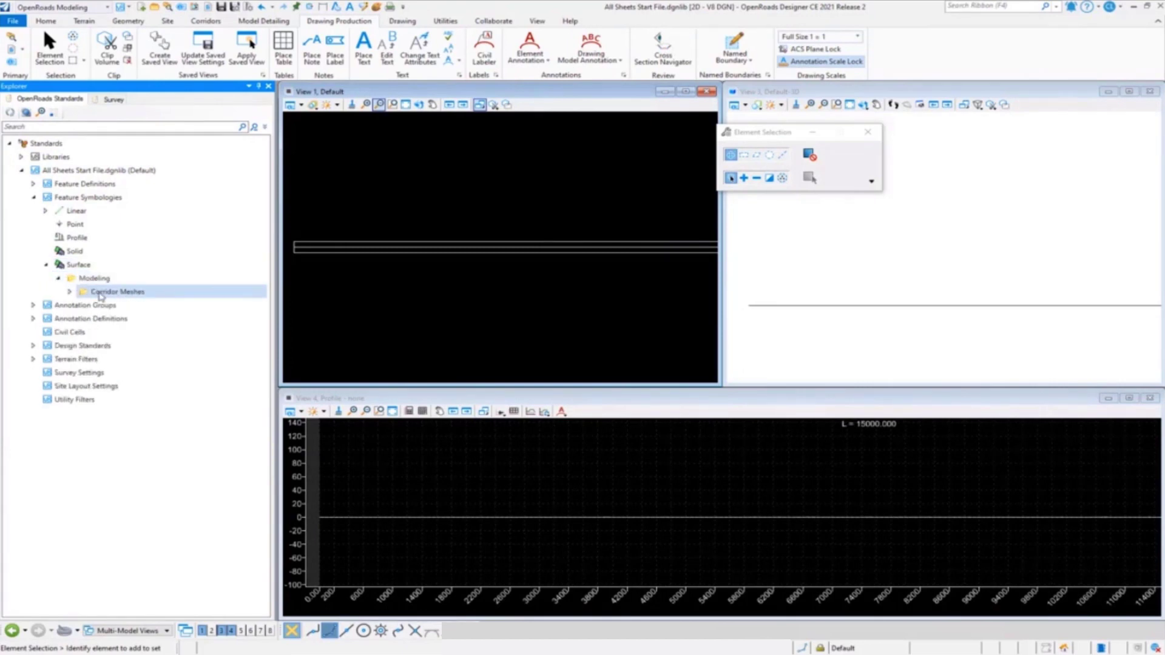
double_click(101, 293)
right_click(93, 280)
click(126, 300)
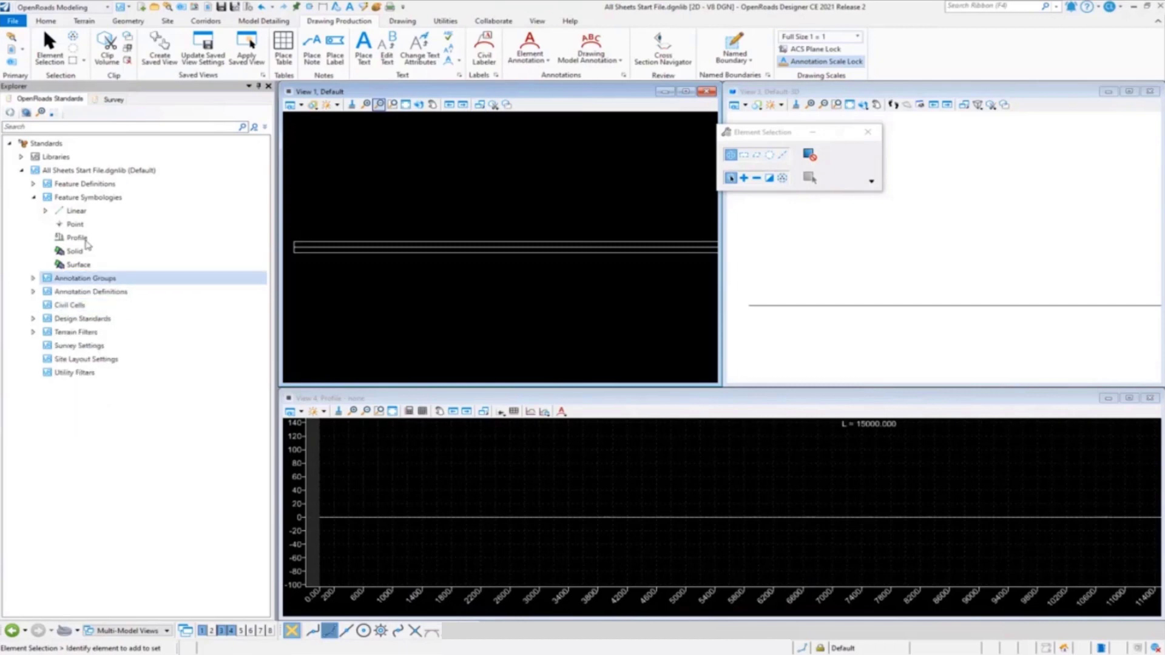
Delete the Terrain Feature category under the Linear symbologies
click(71, 211)
click(46, 210)
right_click(82, 224)
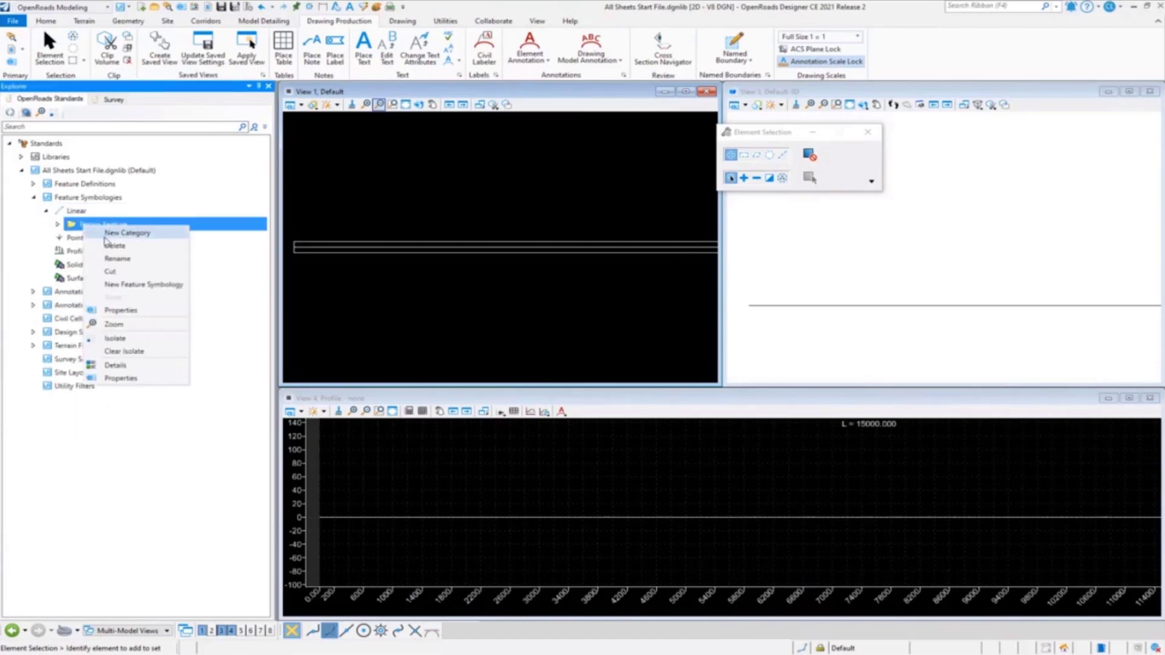
click(113, 246)
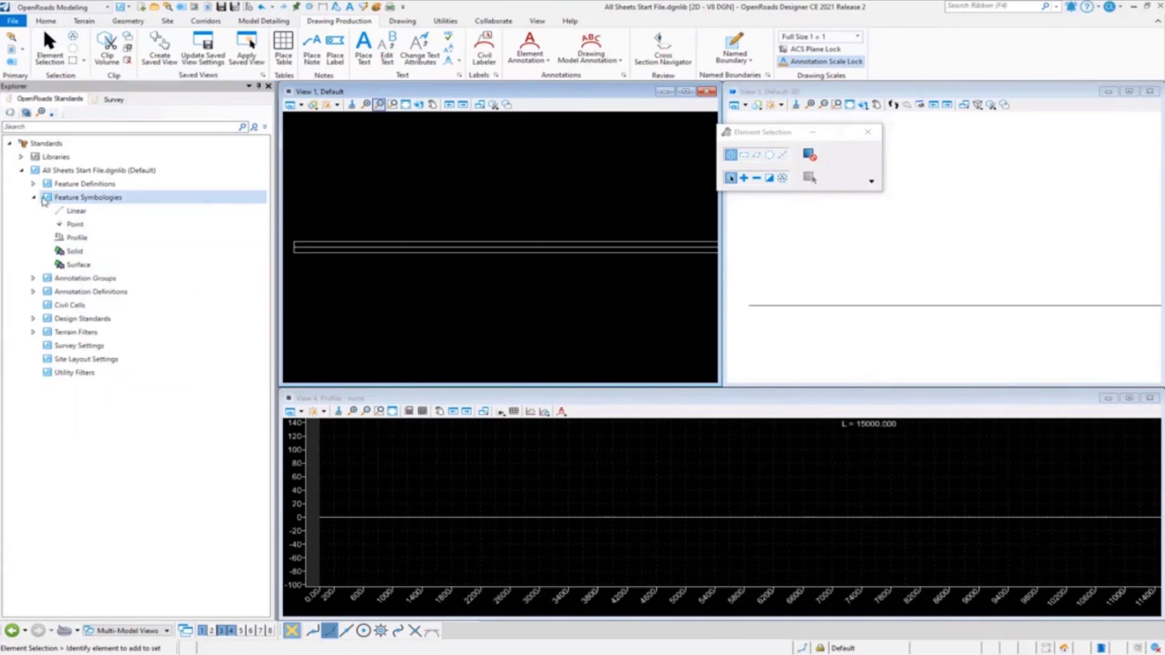
Delete the Mesh child, Linear Terrain Feature and Corridor Road feature definition categories
click(35, 185)
click(33, 184)
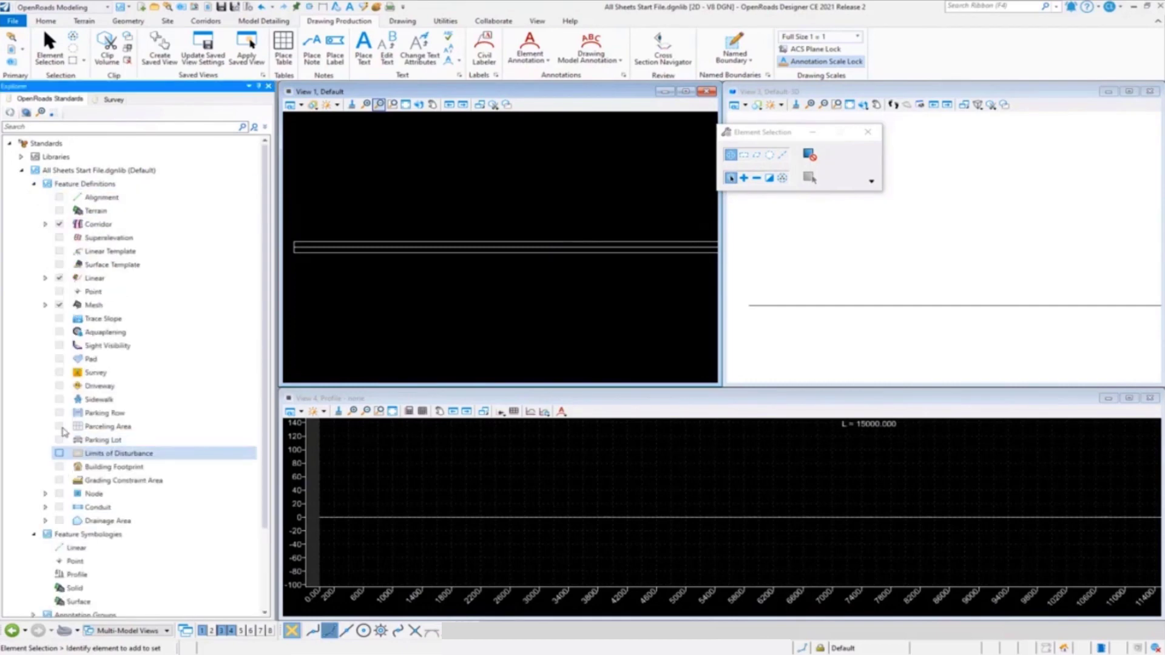
click(44, 305)
right_click(103, 318)
click(132, 340)
click(45, 278)
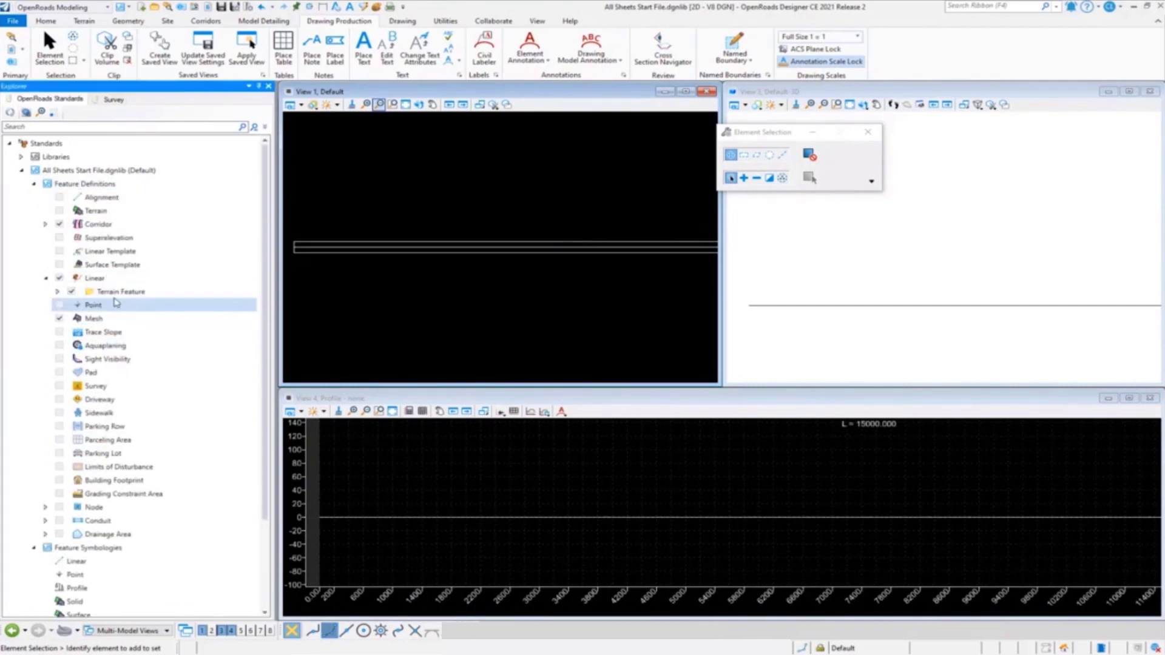
right_click(115, 292)
click(140, 317)
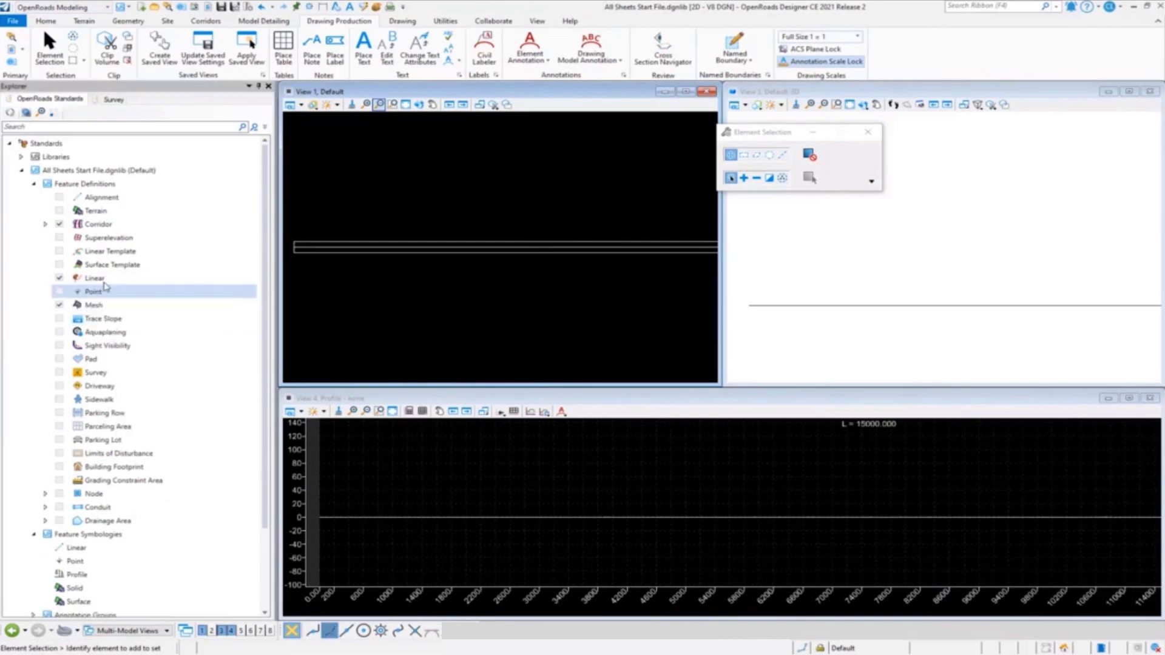
click(45, 223)
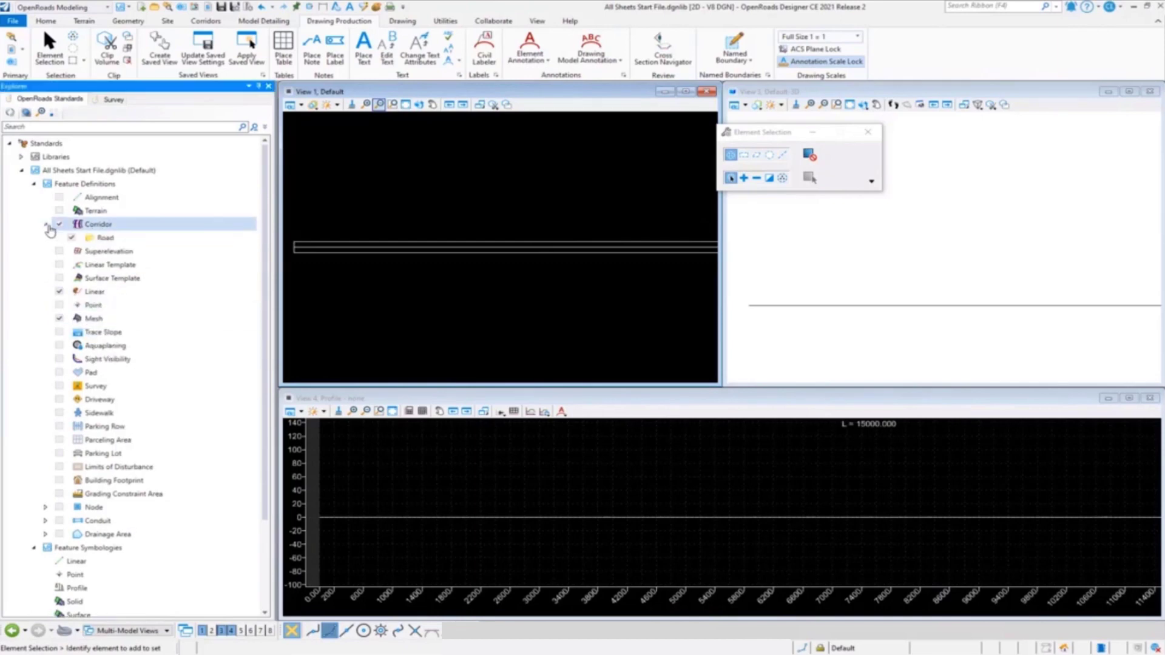
right_click(117, 240)
click(146, 258)
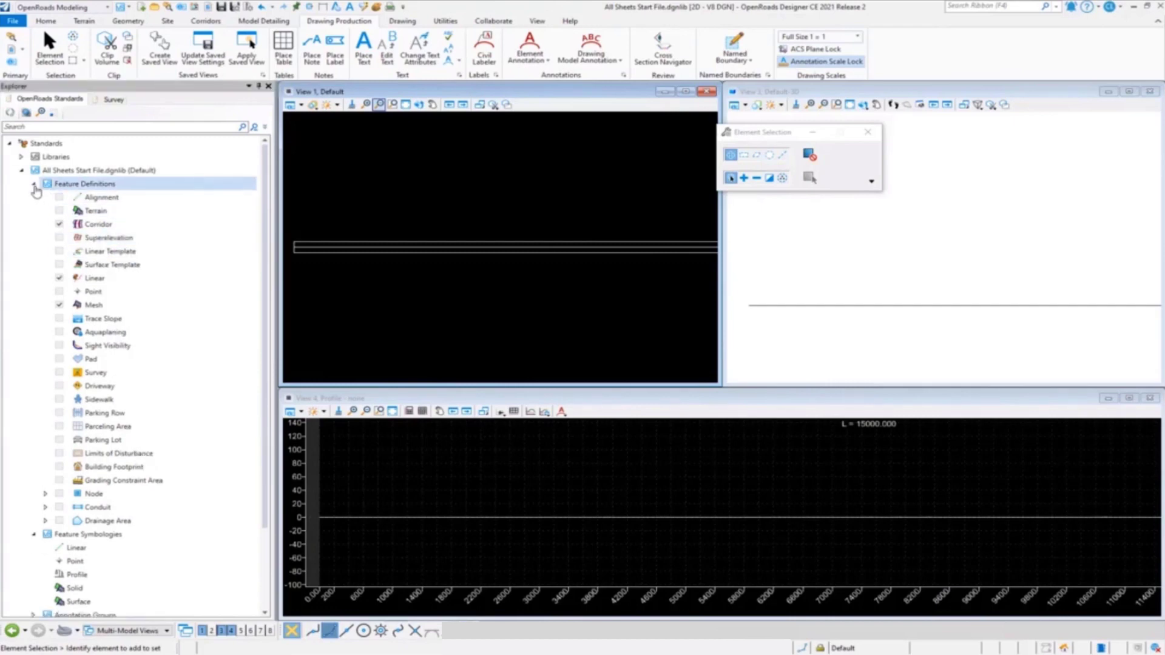
click(34, 184)
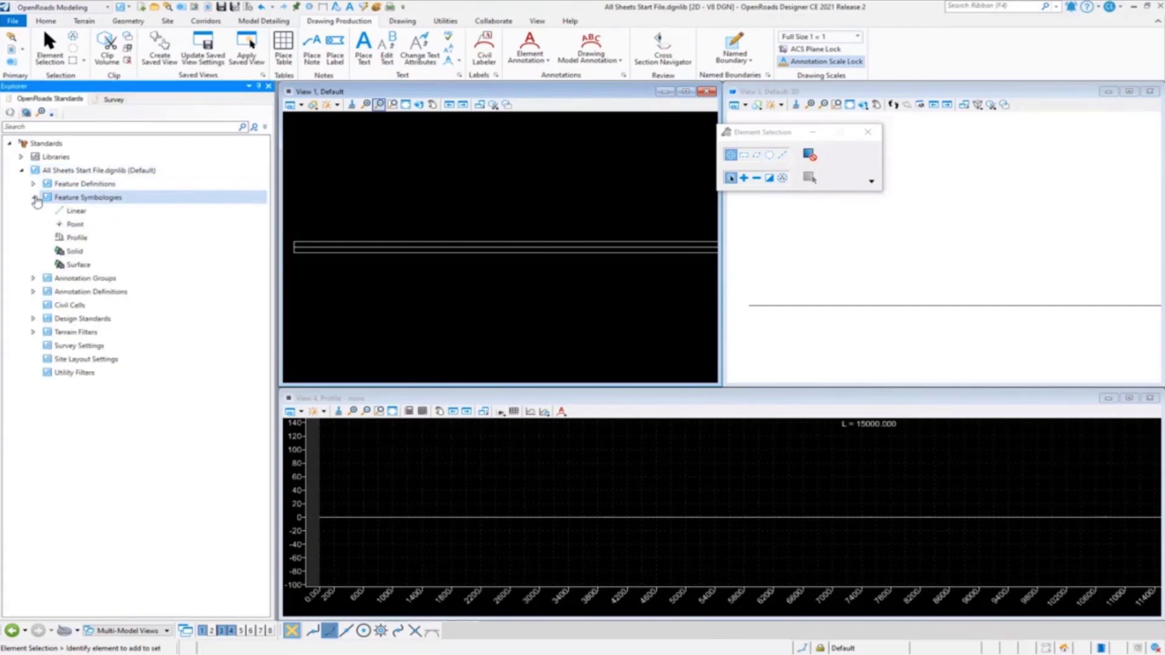
click(34, 197)
Review the Plan, Profile and Cross Section annotation definitions and annotation groups
click(34, 224)
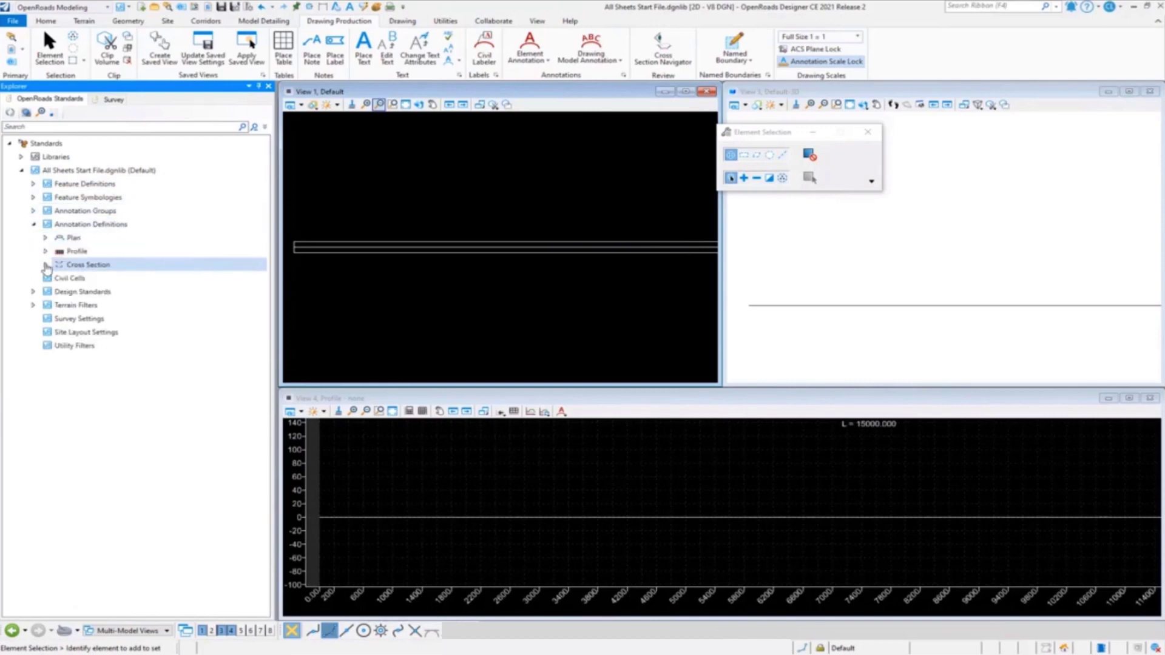
click(45, 265)
click(46, 251)
click(45, 238)
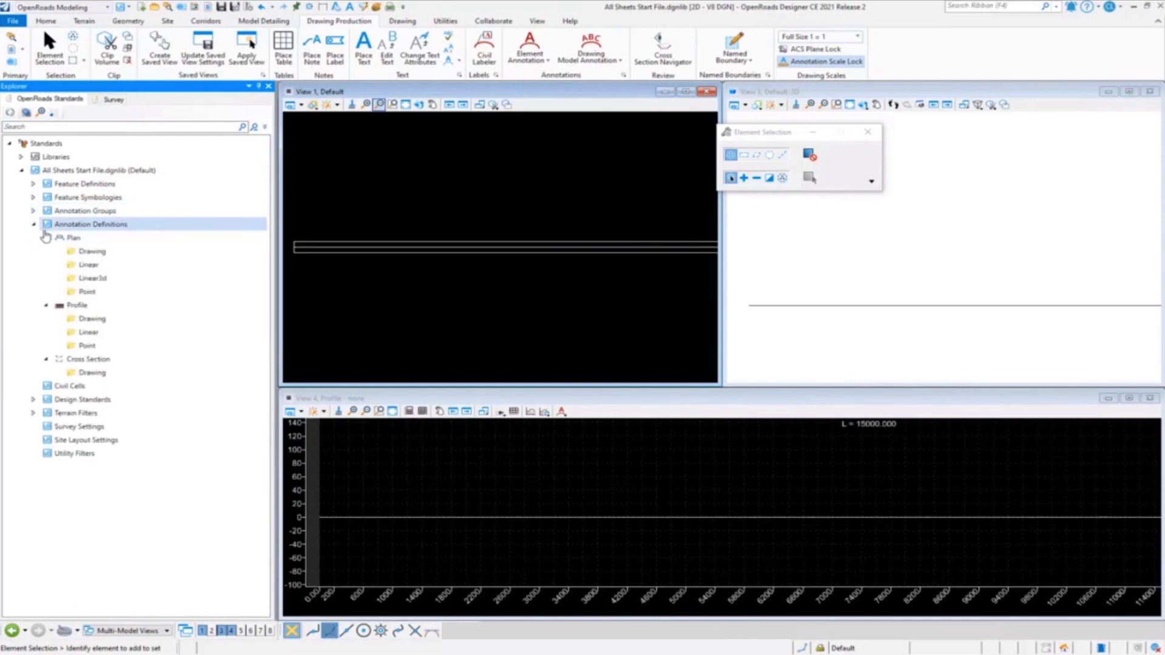
click(34, 210)
click(46, 251)
click(45, 238)
click(45, 224)
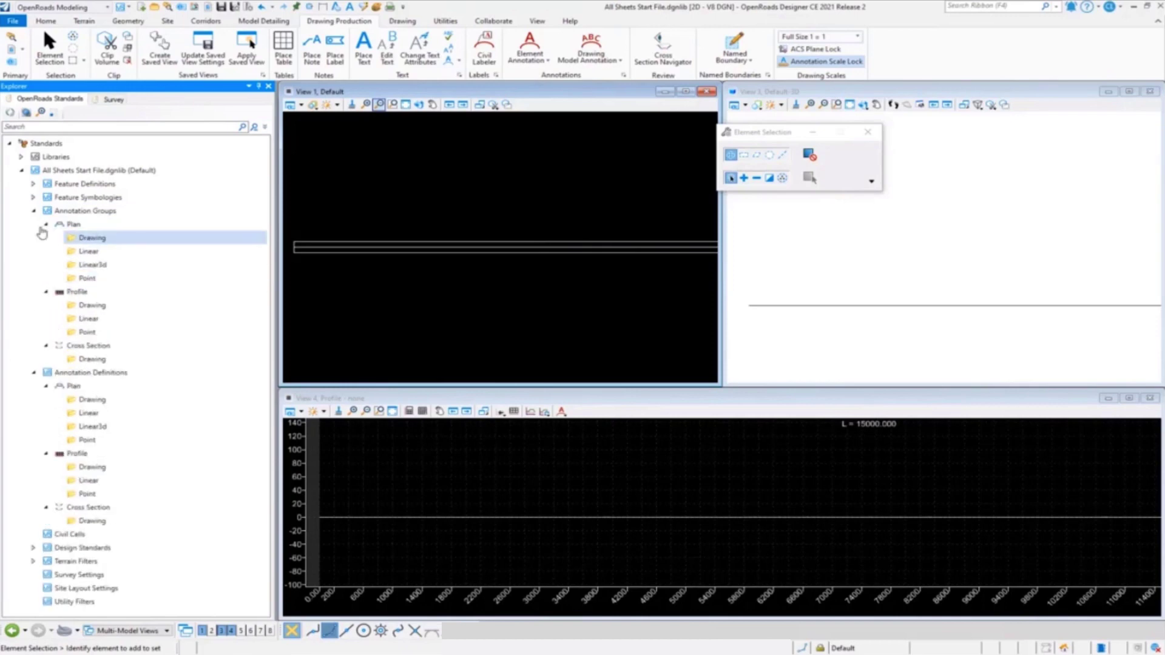
click(34, 211)
Delete the dgnlib's Modeling folder in the Element Template manager and close it
click(20, 170)
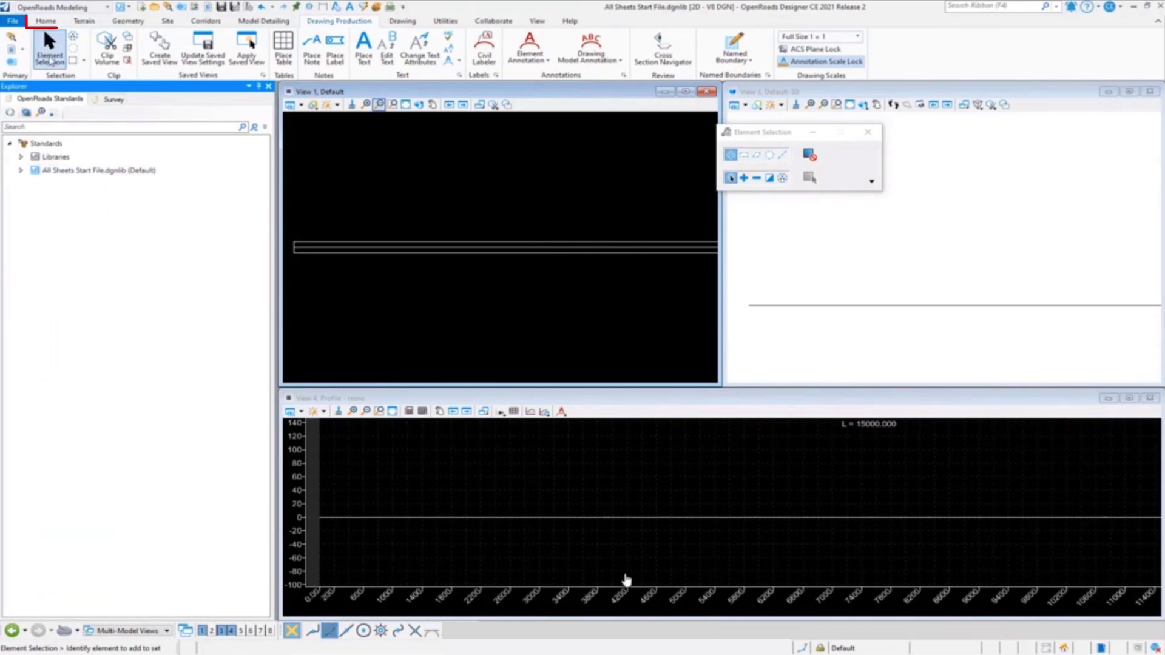
click(45, 21)
click(59, 40)
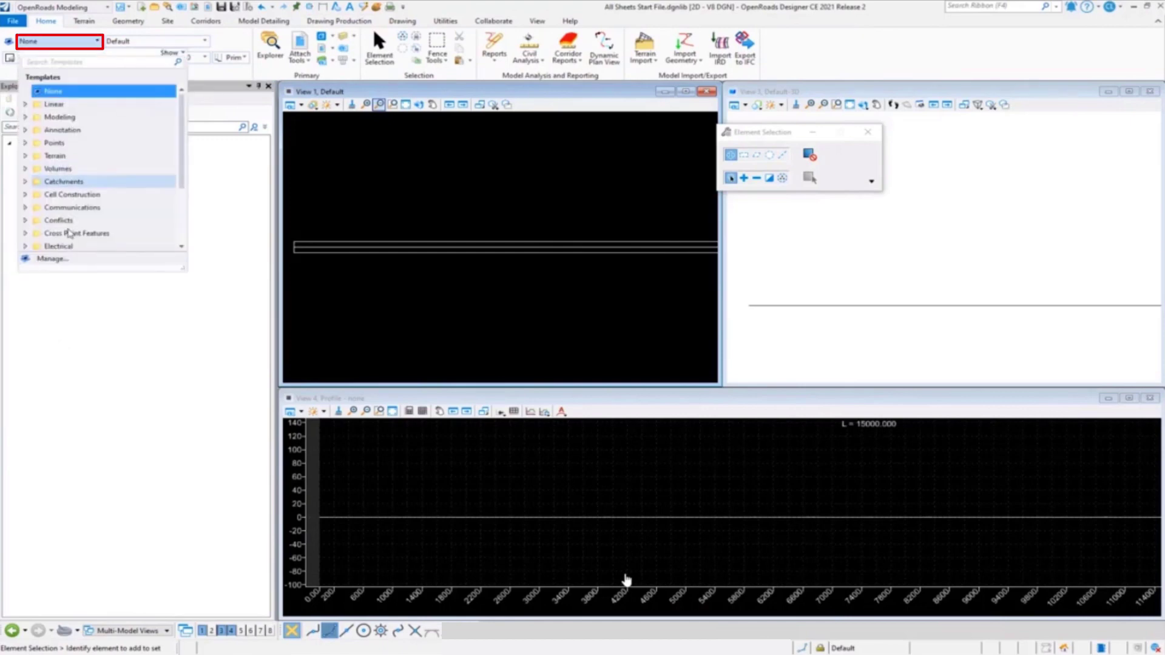
click(55, 258)
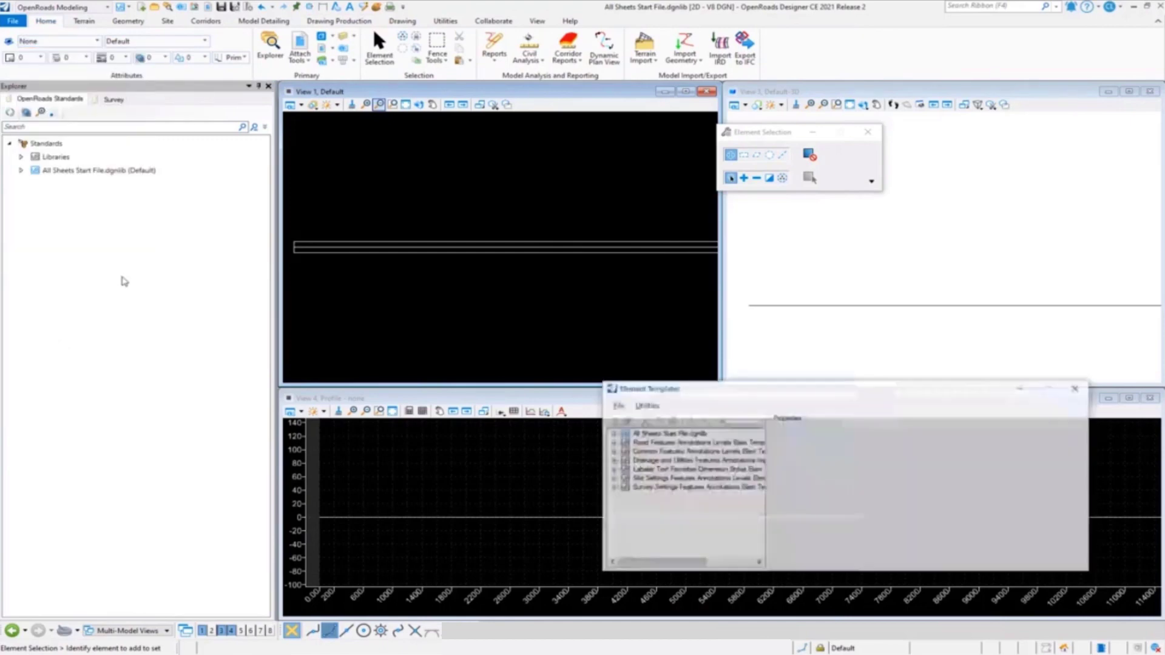
click(612, 433)
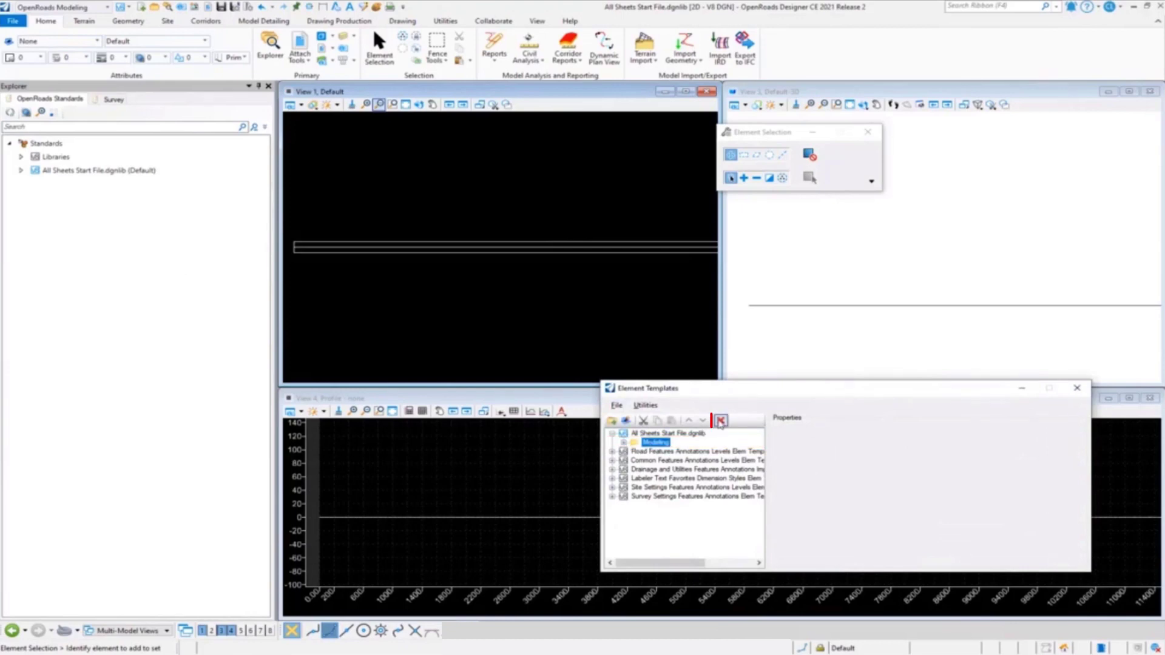
key(Delete)
click(1077, 387)
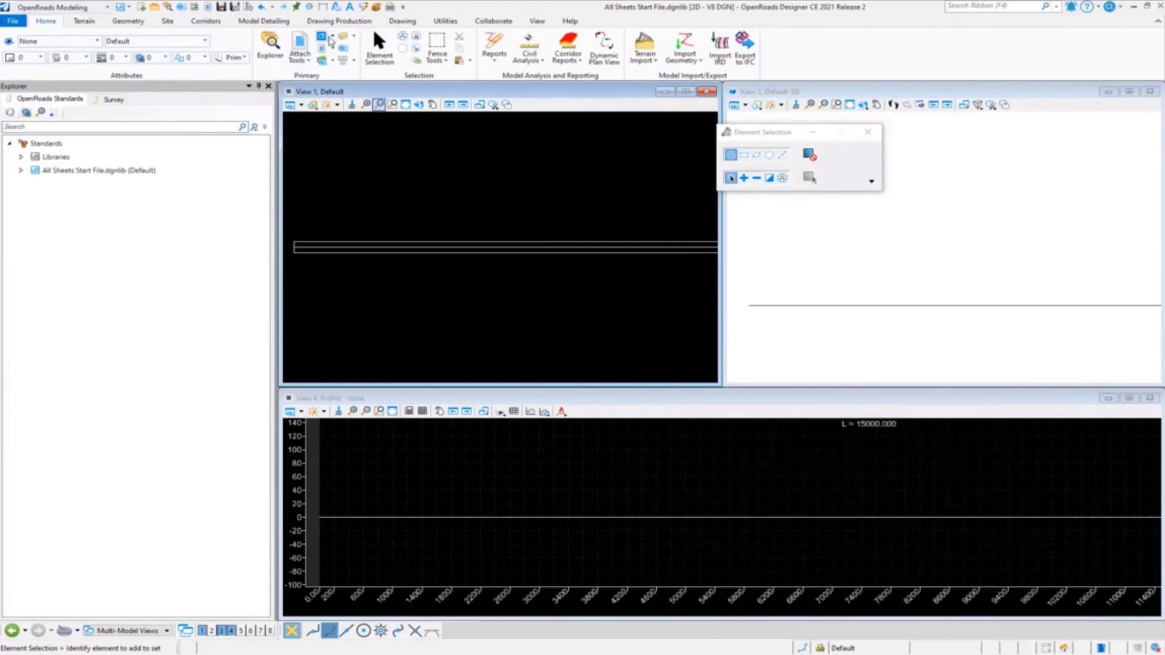
Review the level list in Level Manager, then close it
click(340, 40)
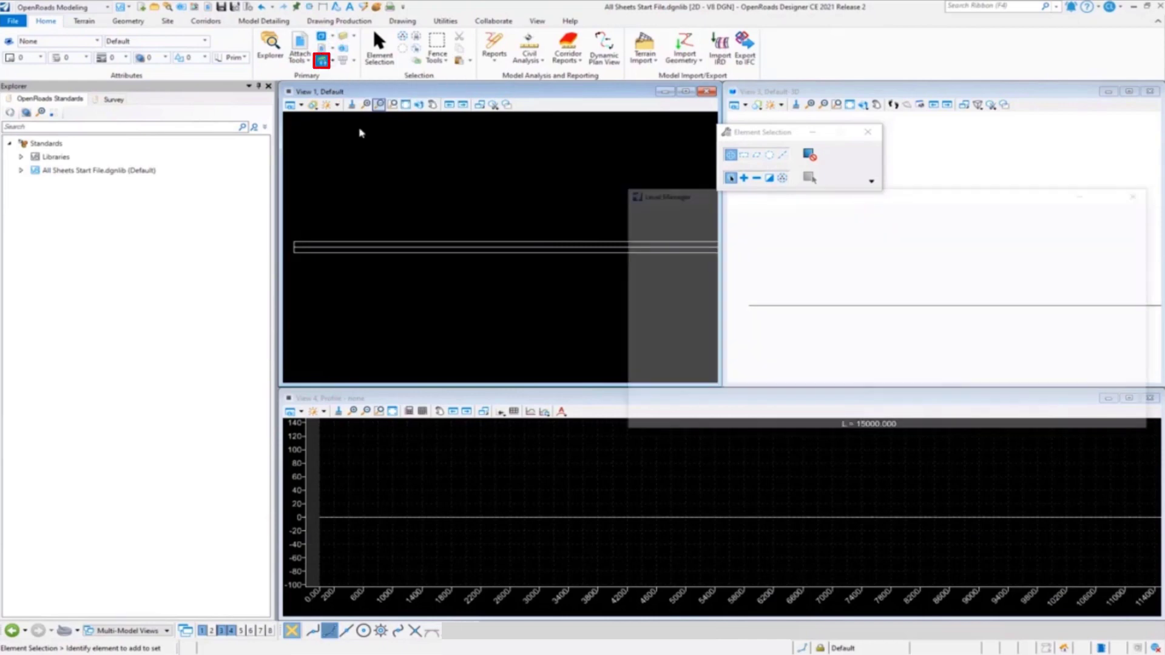
drag(919, 202, 386, 199)
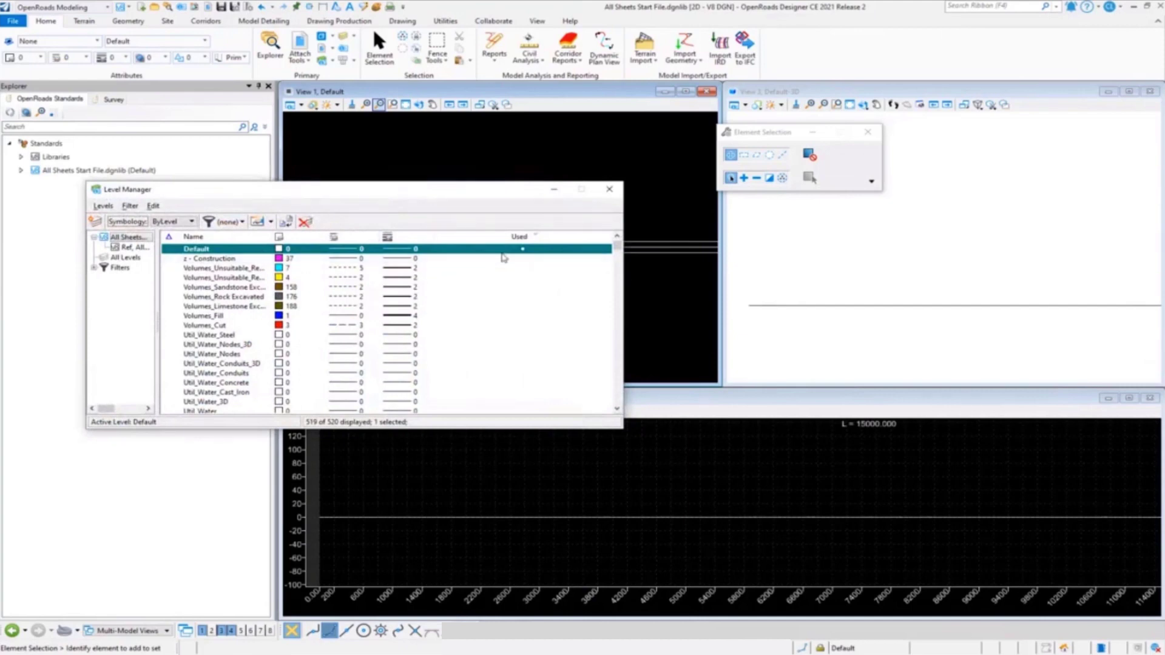
click(609, 189)
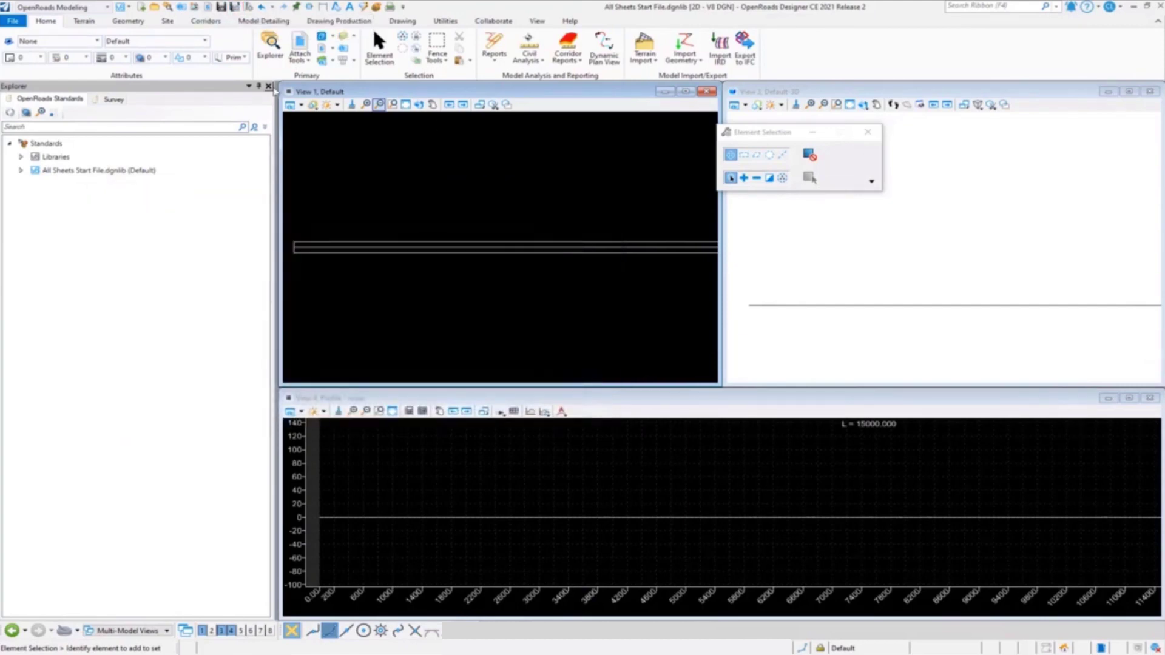
Close the Explorer panel and run Compress Design on the file
click(268, 85)
click(248, 7)
click(587, 360)
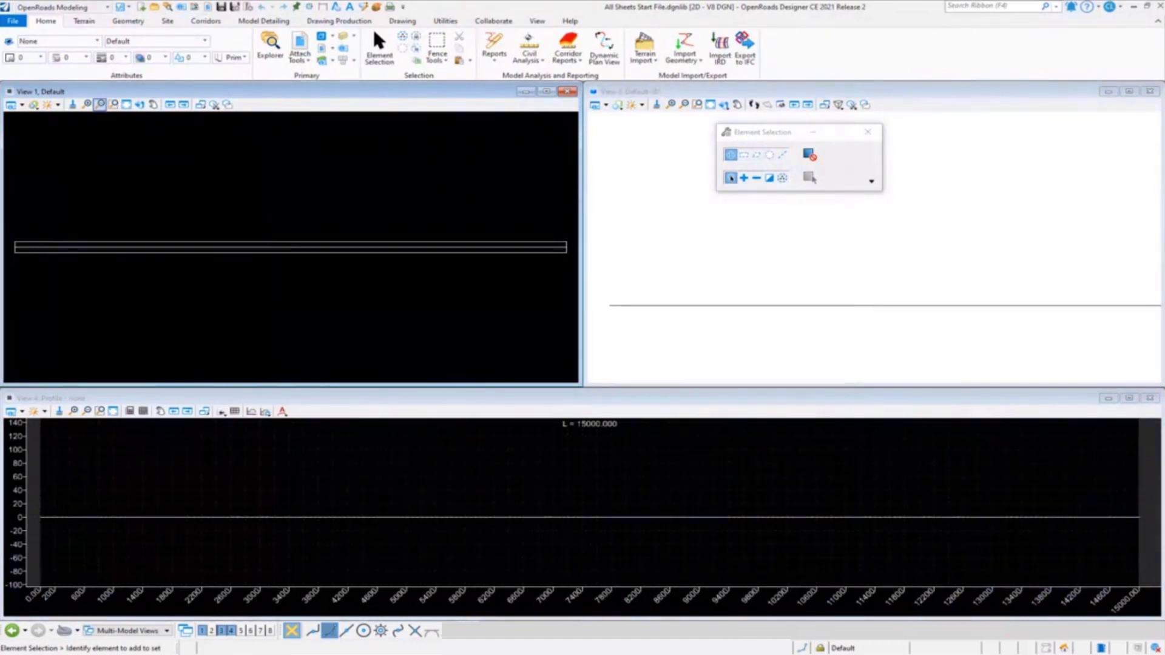
Choose level Draft_Named_Boundary, class Construction and transparency 50 as active attributes
click(155, 41)
scroll(162, 145, down, 7)
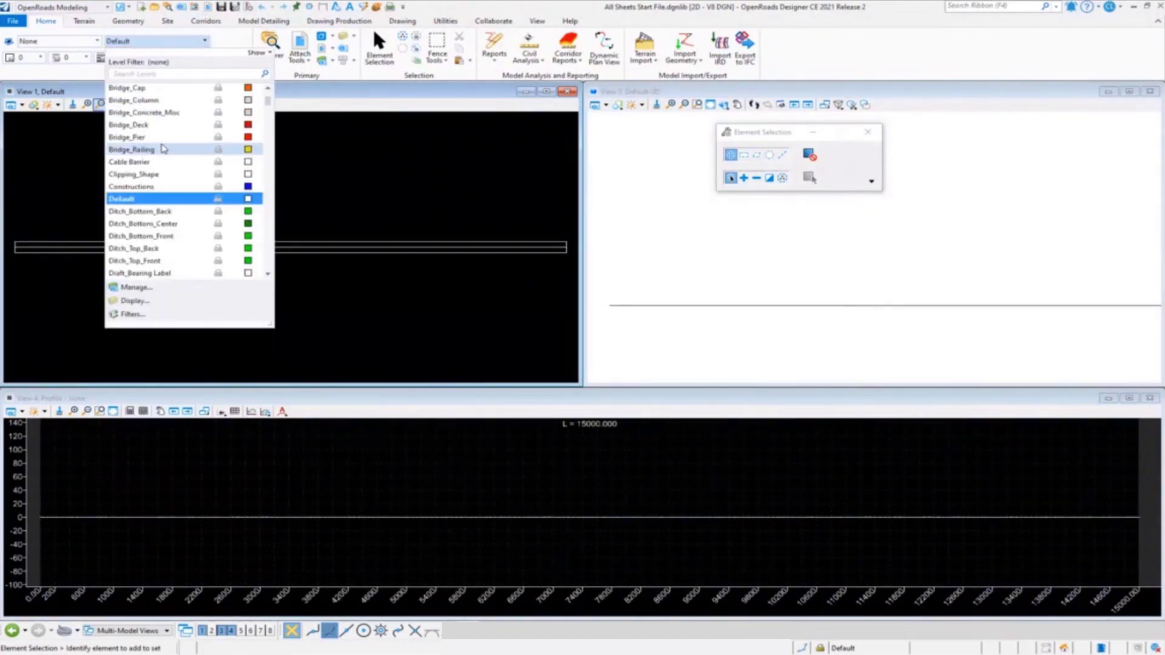
scroll(162, 147, down, 3)
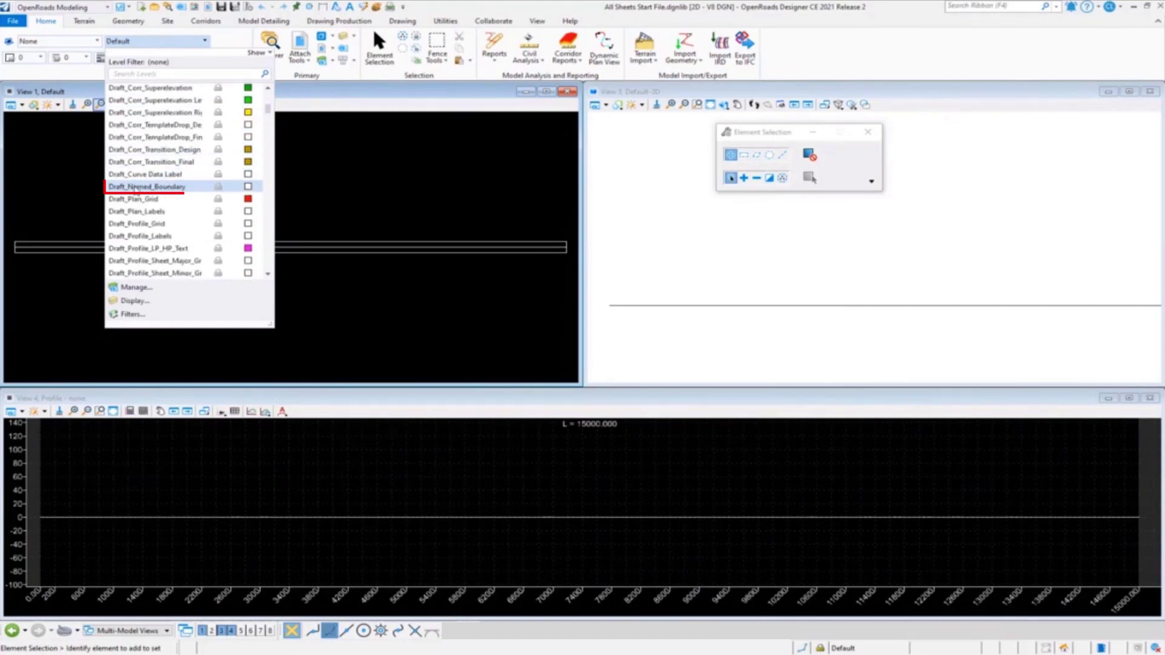
click(135, 189)
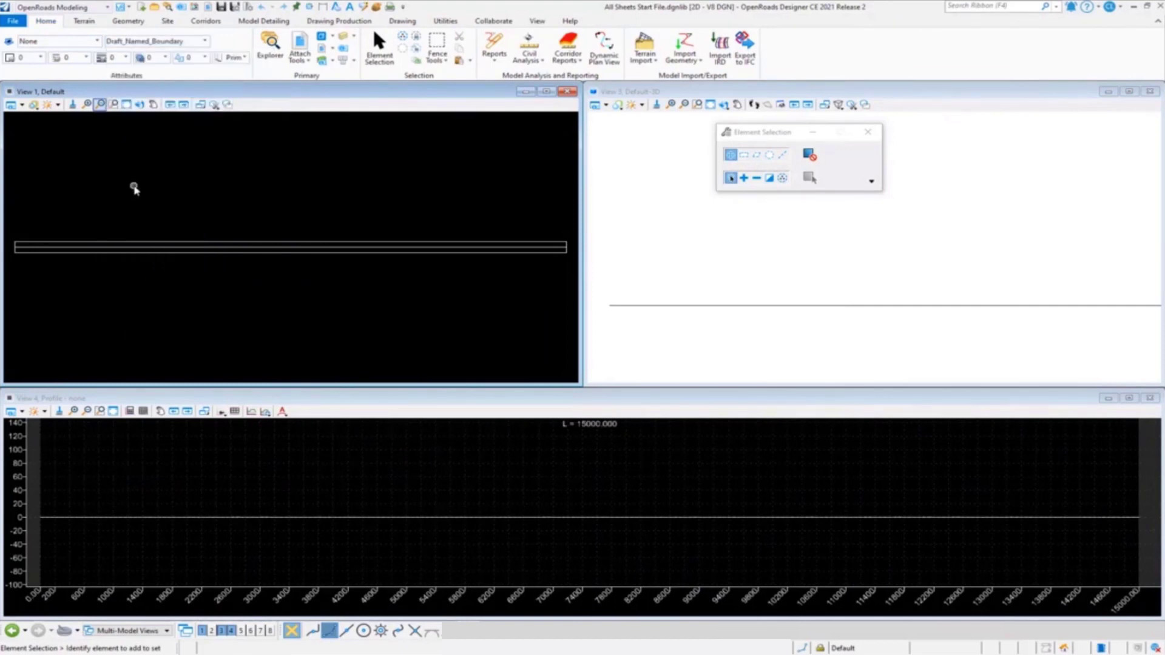
click(234, 57)
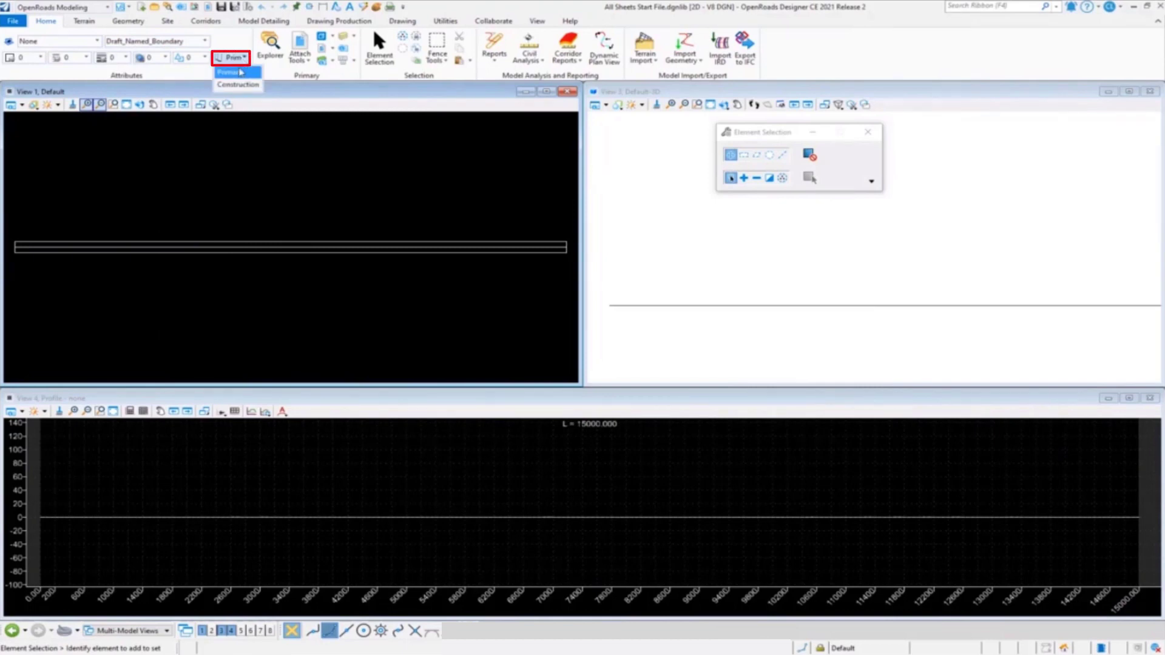
click(237, 86)
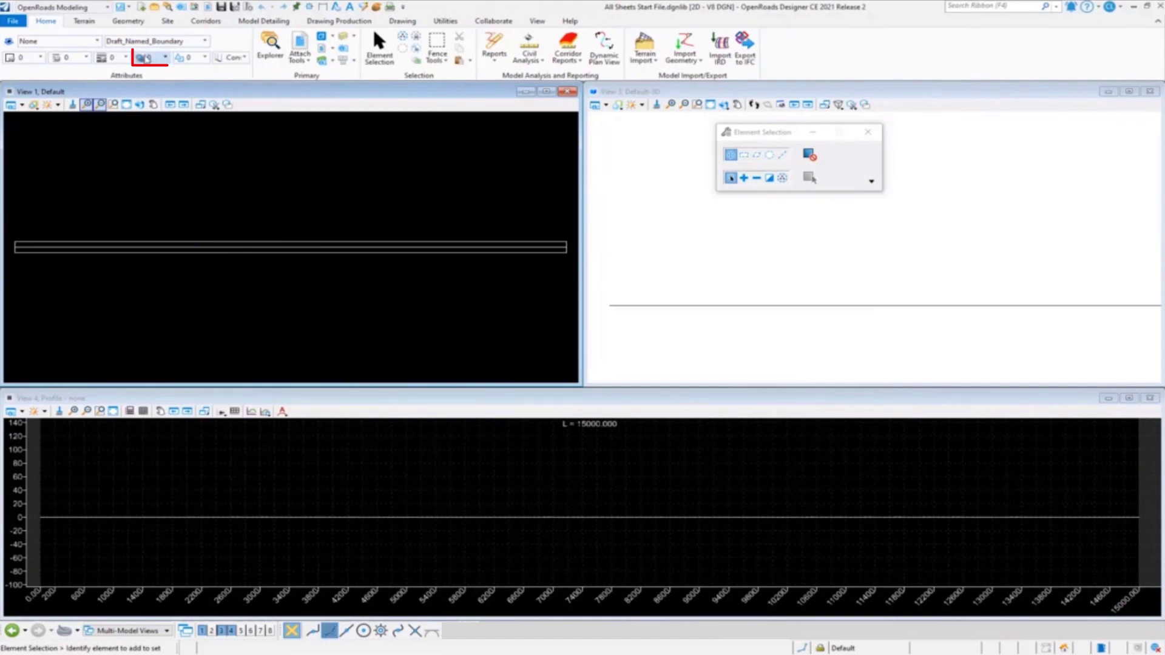
click(148, 59)
drag(146, 89, 146, 146)
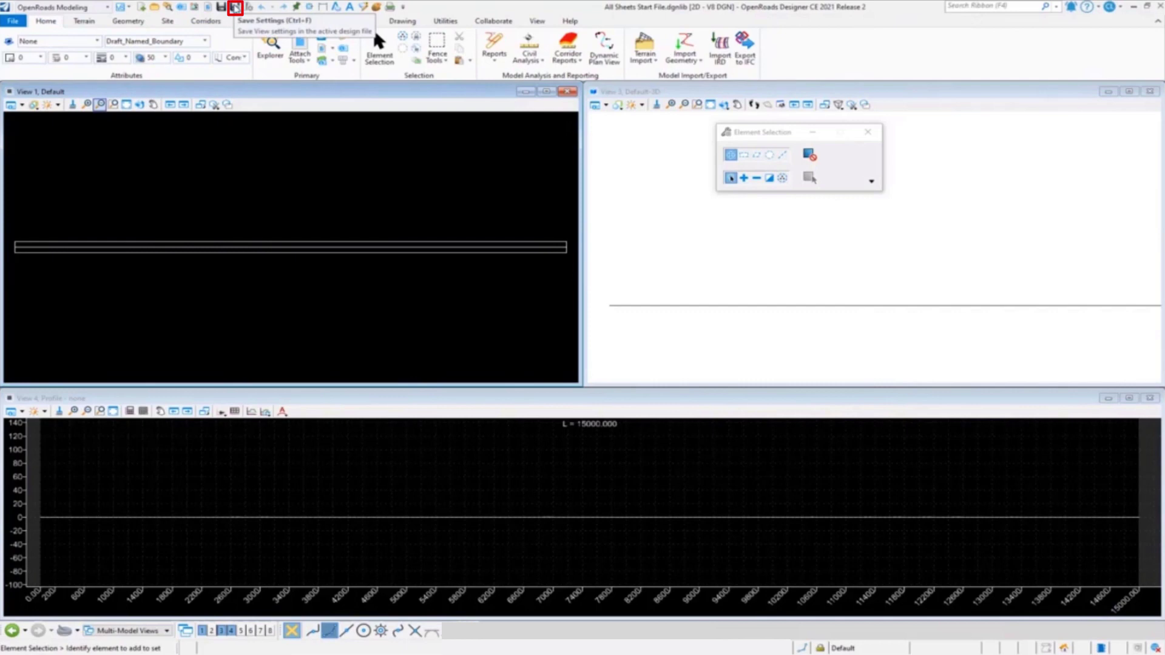
Save settings so the Draft_Named_Boundary level, Construction class and 50% transparency persist in the dgnlib
click(235, 7)
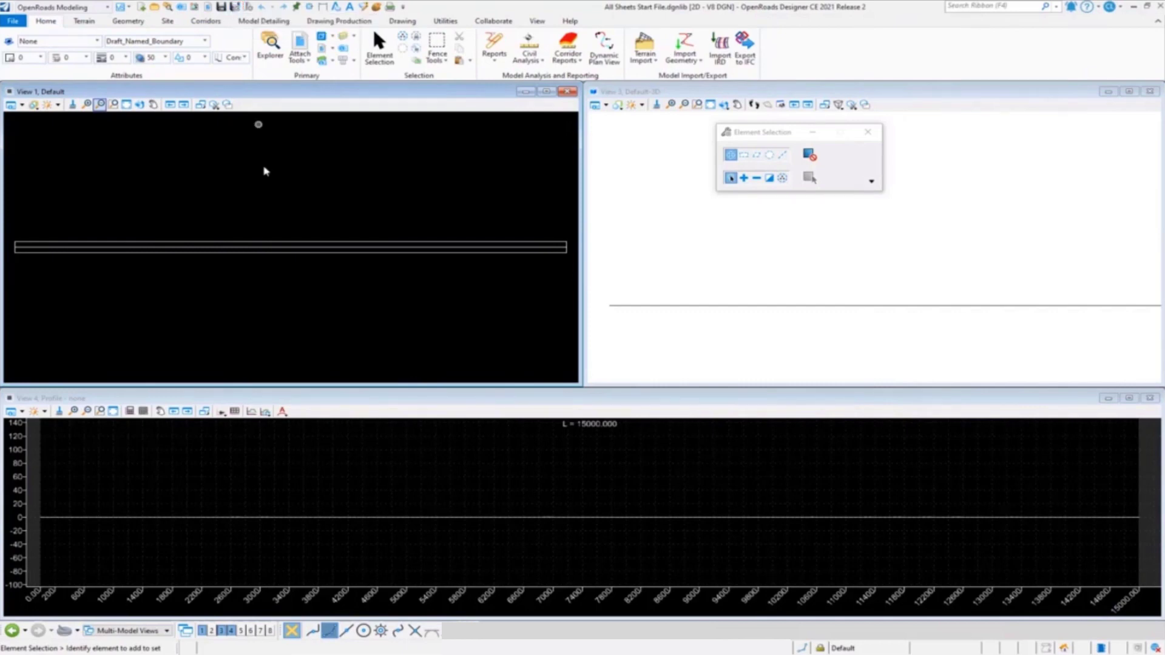